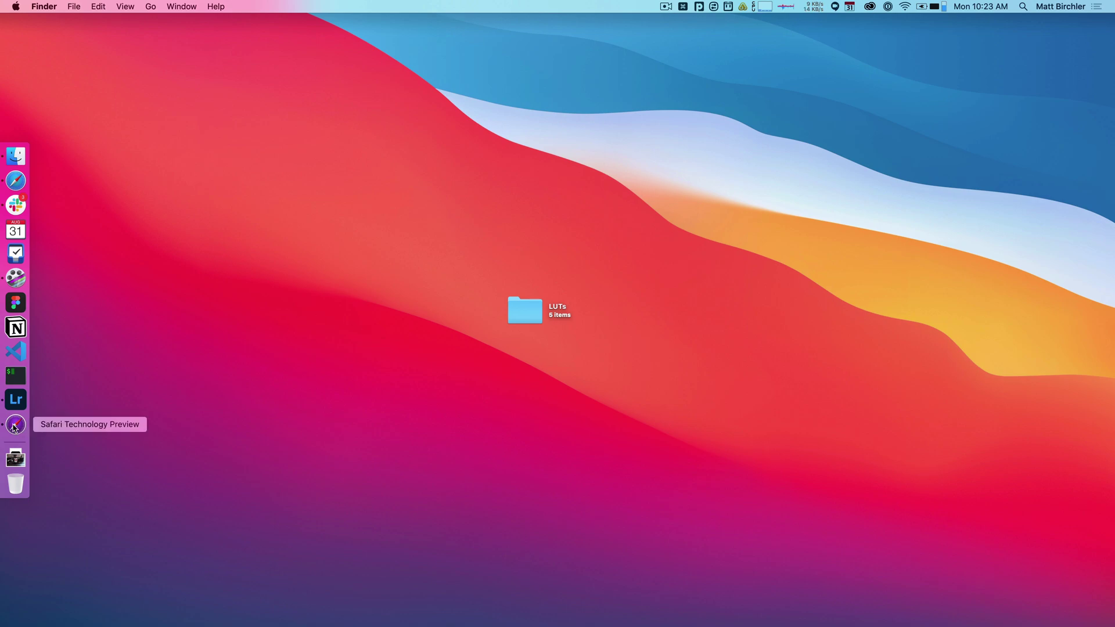
Step: Open the Victoria Bee Photo shop in Safari and scroll through its Lightroom preset listings
left_click(16, 424)
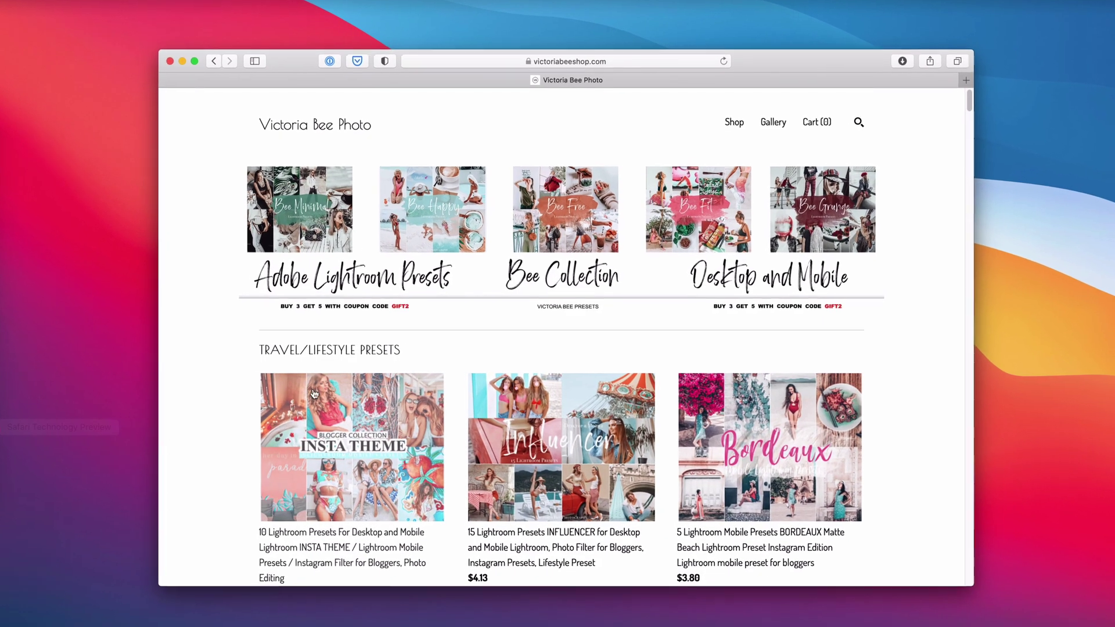
scroll(175, 406, "down", 15)
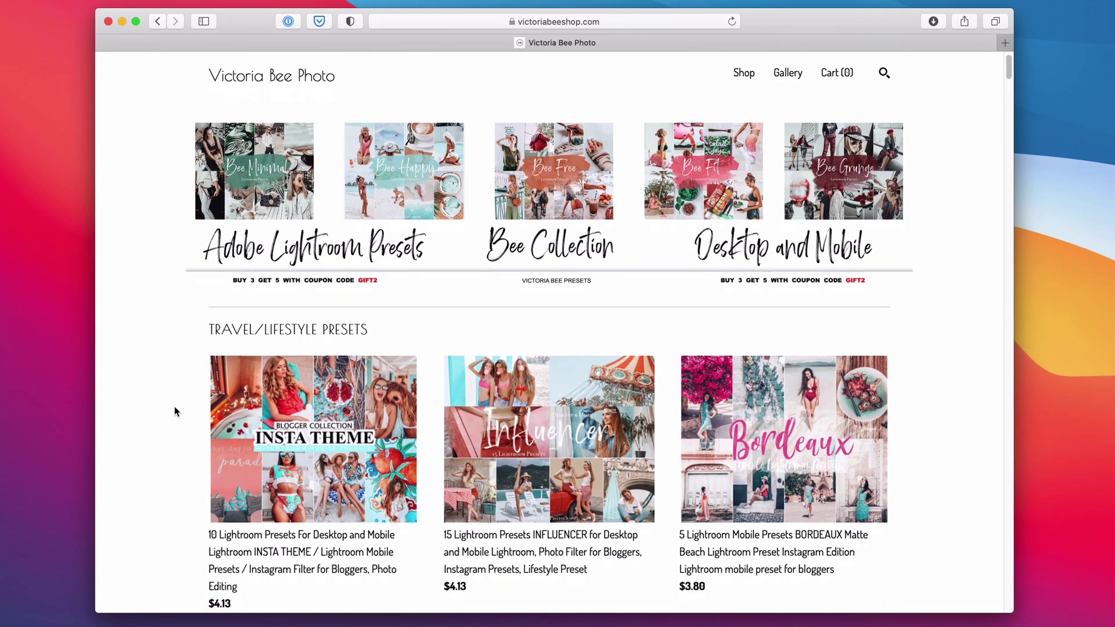
scroll(175, 411, "down", 20)
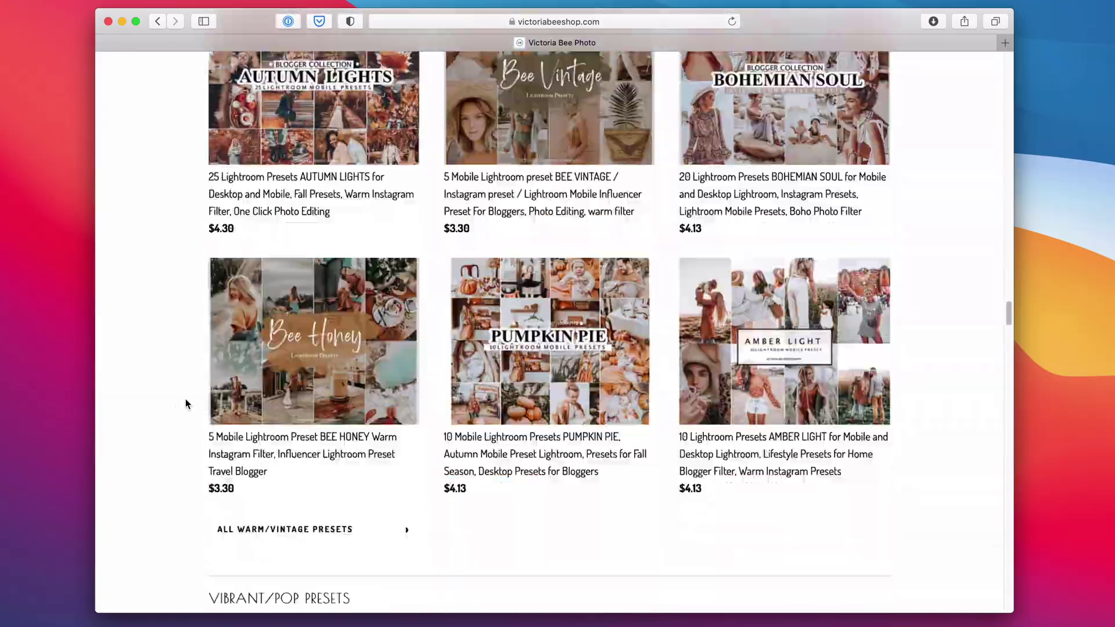
scroll(197, 366, "up", 20)
scroll(197, 370, "up", 15)
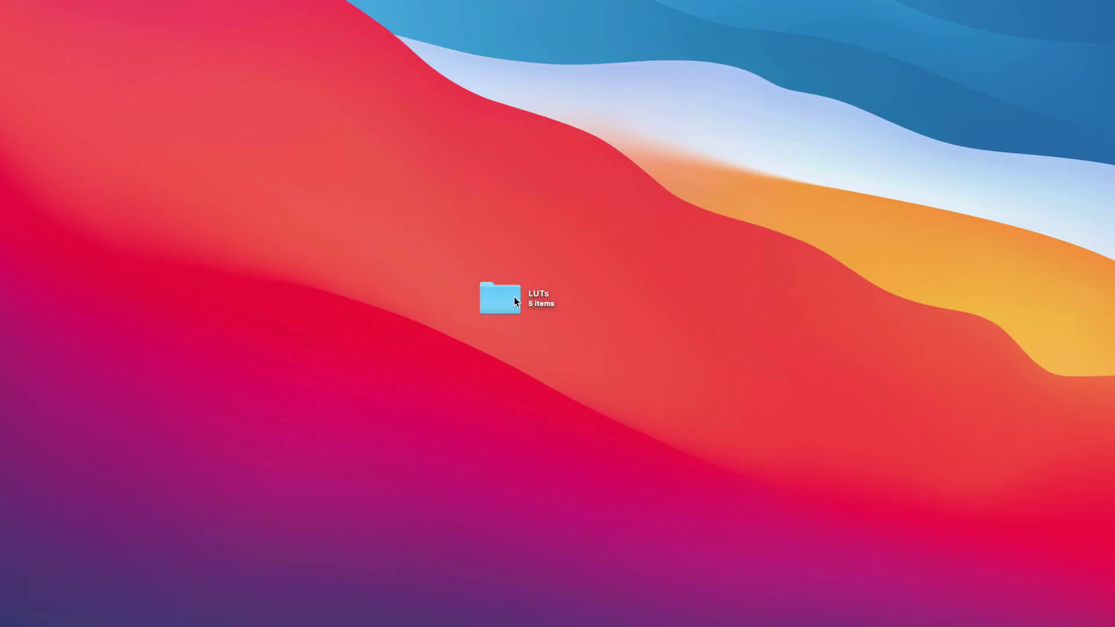
Step: Check the five BEE-NATURAL DNG files in the LUTs > Natural folder, then return to Lightroom
double_click(514, 301)
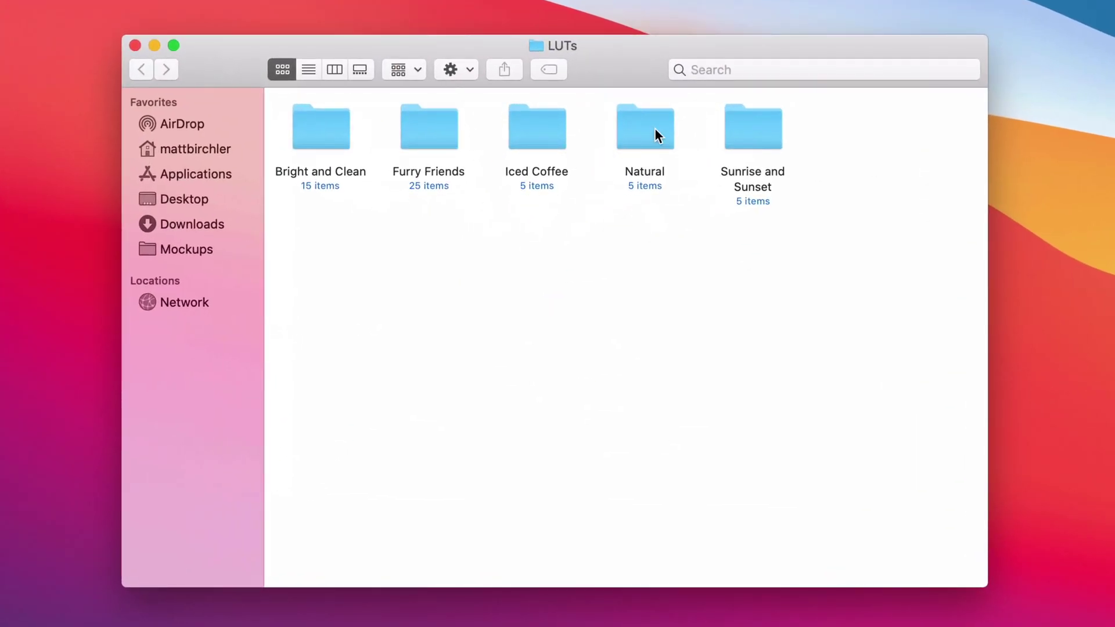
double_click(655, 129)
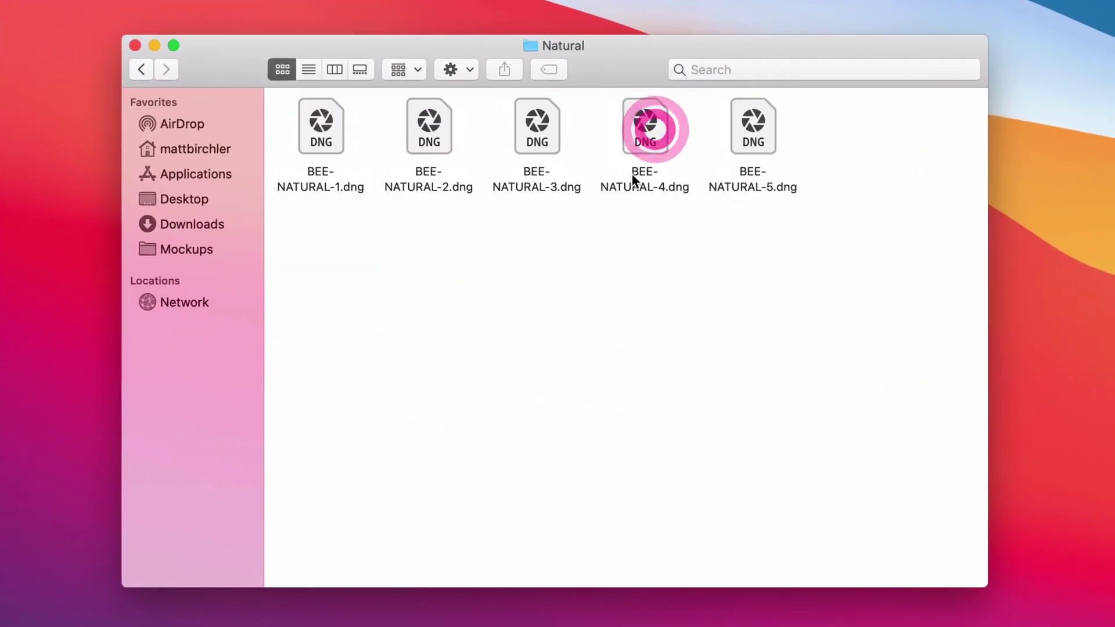
left_click_drag(549, 216, 313, 124)
left_click(401, 259)
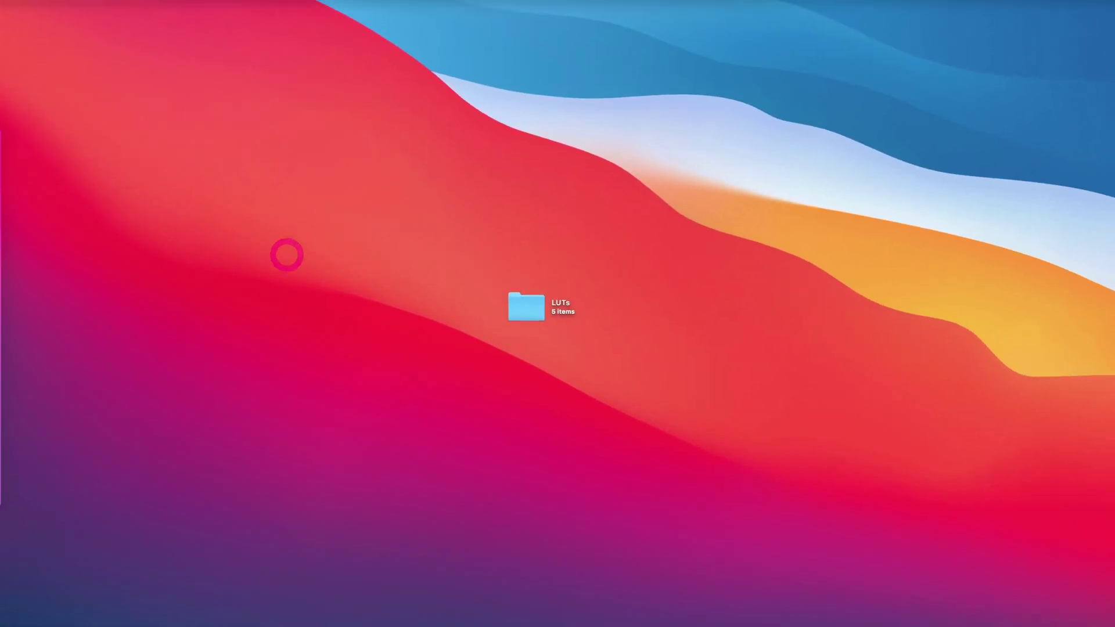
left_click(16, 399)
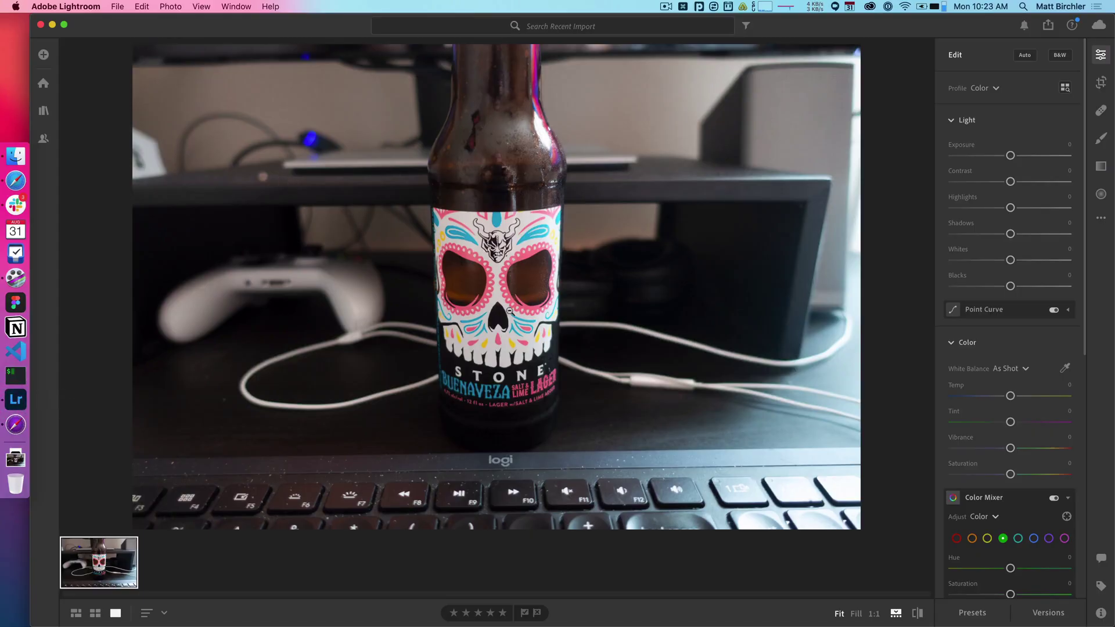
Step: Try importing the Desktop > LUTs > Natural DNG files through Import Profiles & Presets
left_click(972, 614)
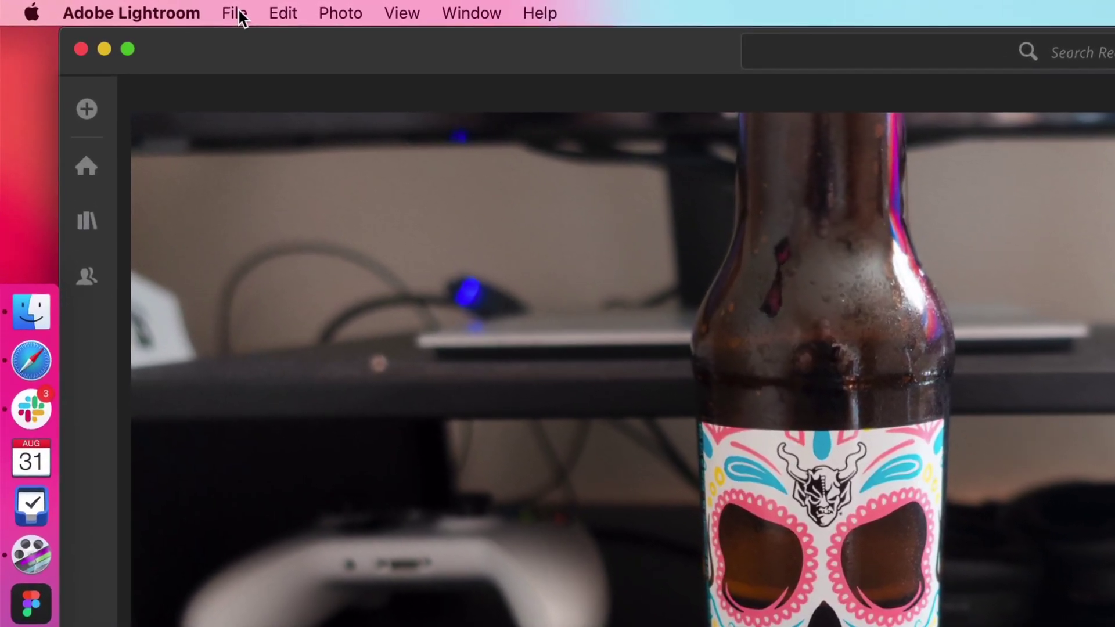
left_click(239, 10)
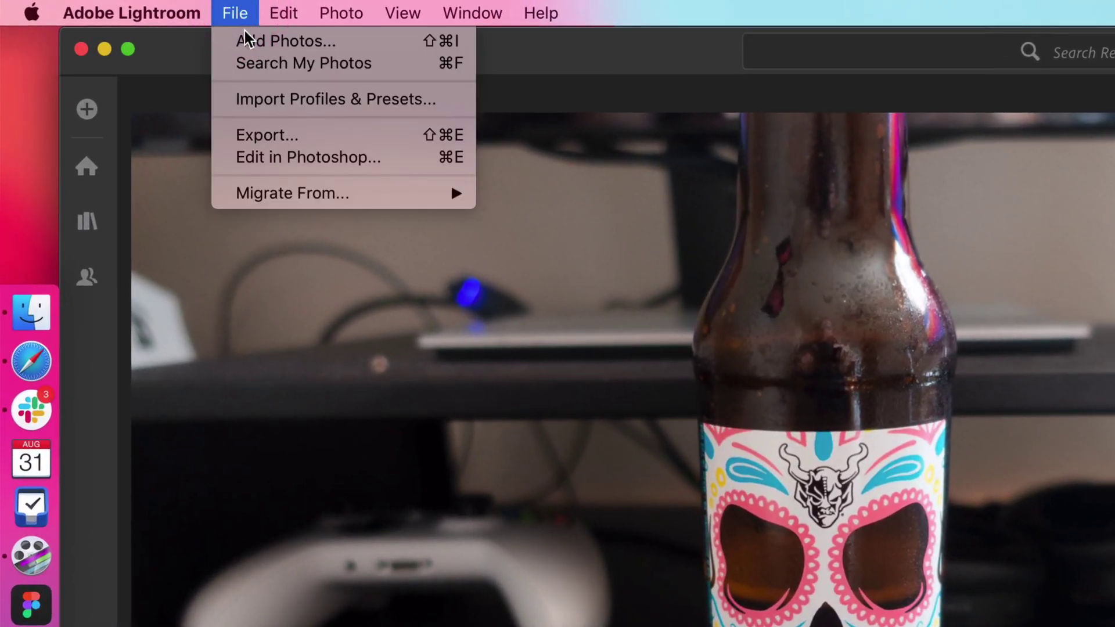
left_click(260, 98)
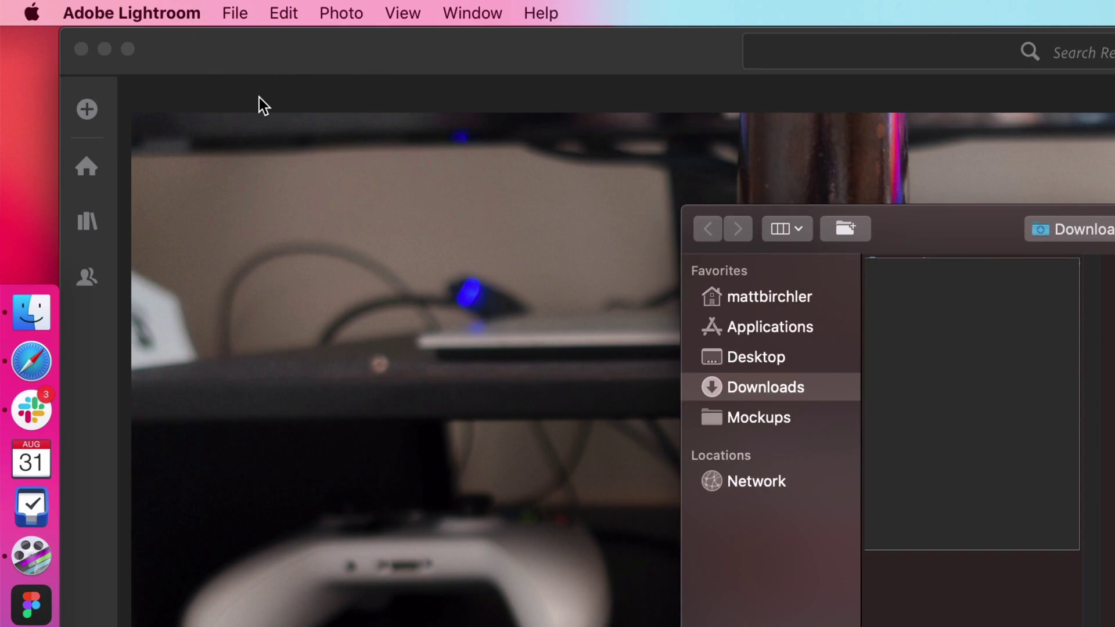
left_click(767, 357)
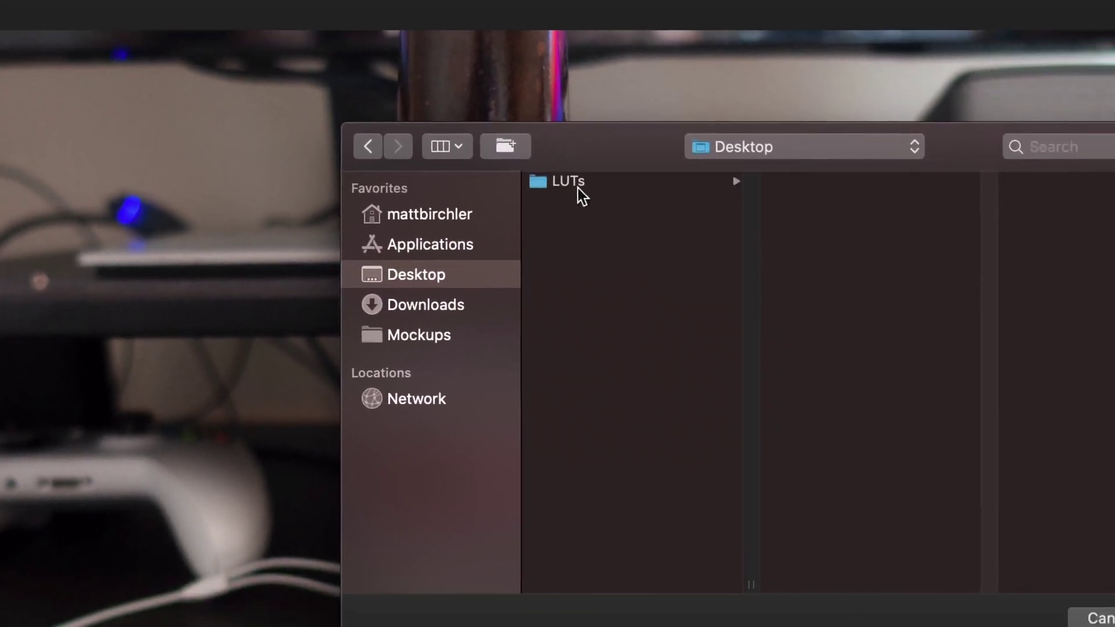
left_click(909, 266)
left_click(581, 187)
left_click(821, 143)
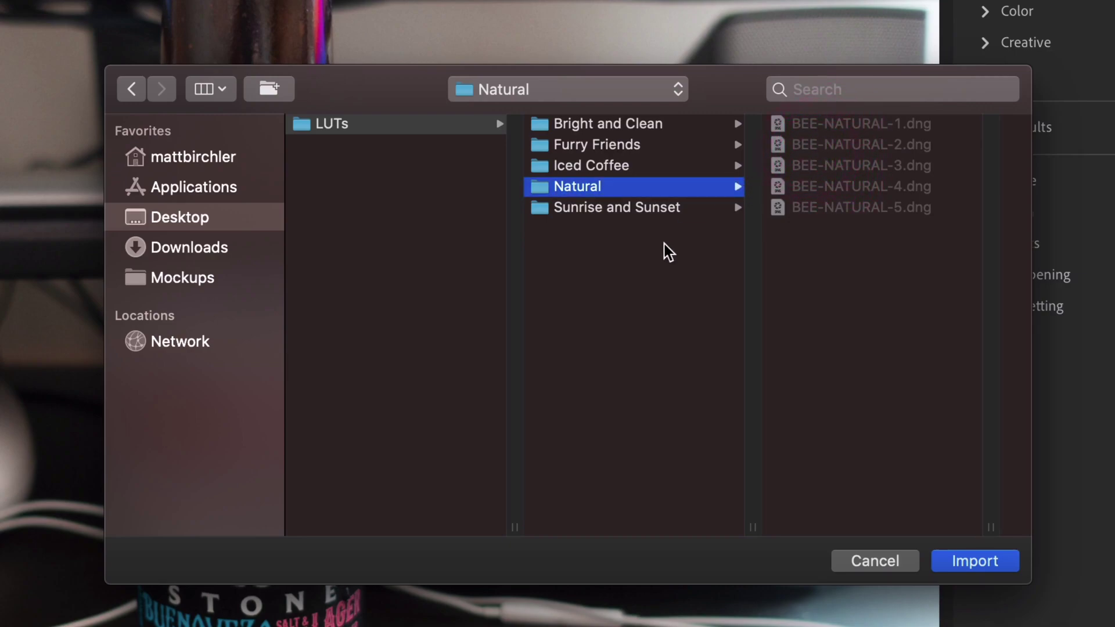
left_click(975, 561)
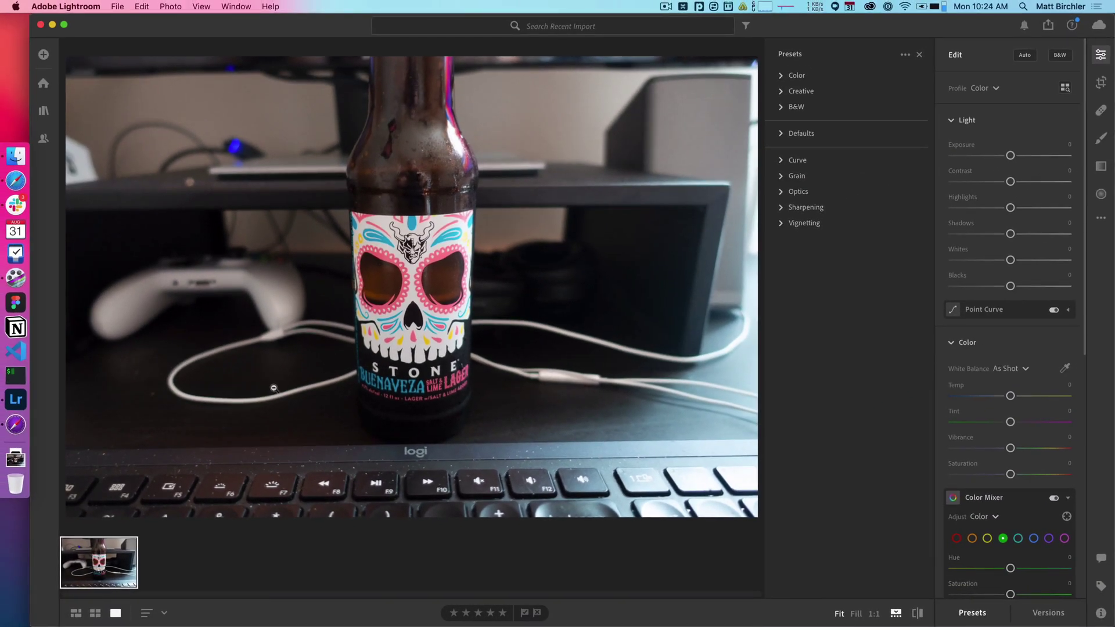
Step: Import all five BEE-NATURAL DNG files from Desktop > LUTs > Natural as library photos
left_click(44, 54)
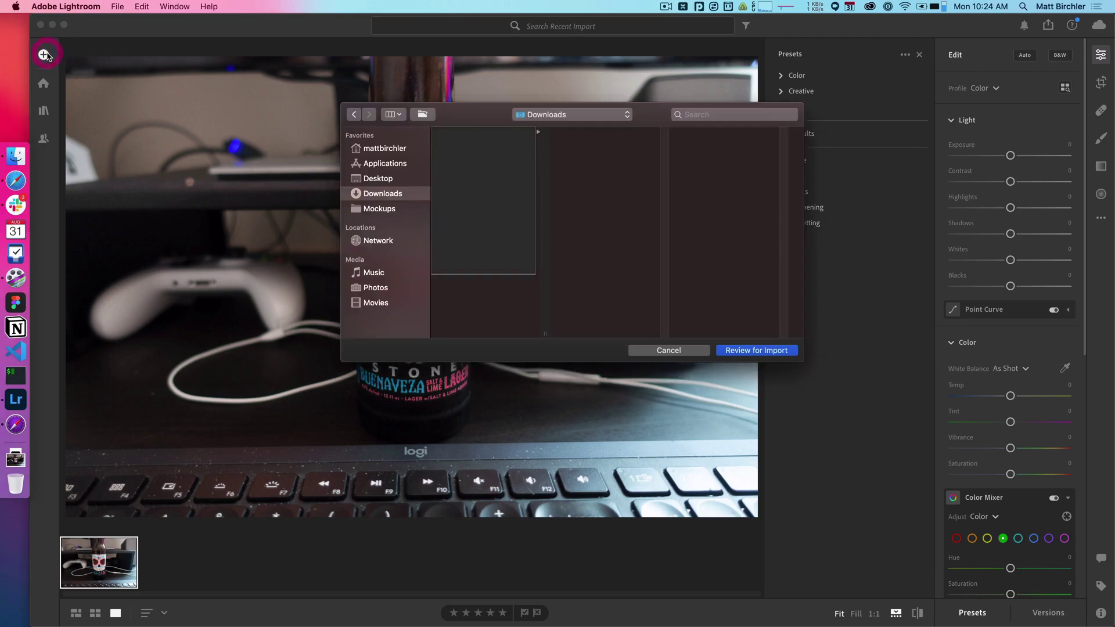
left_click(376, 180)
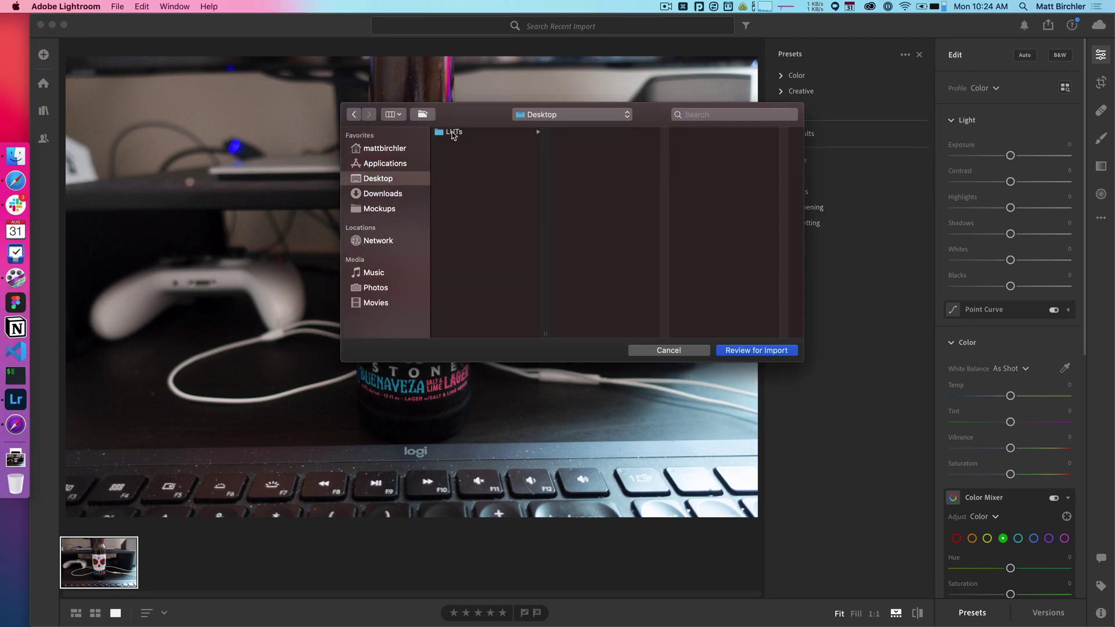
left_click(452, 131)
left_click(576, 163)
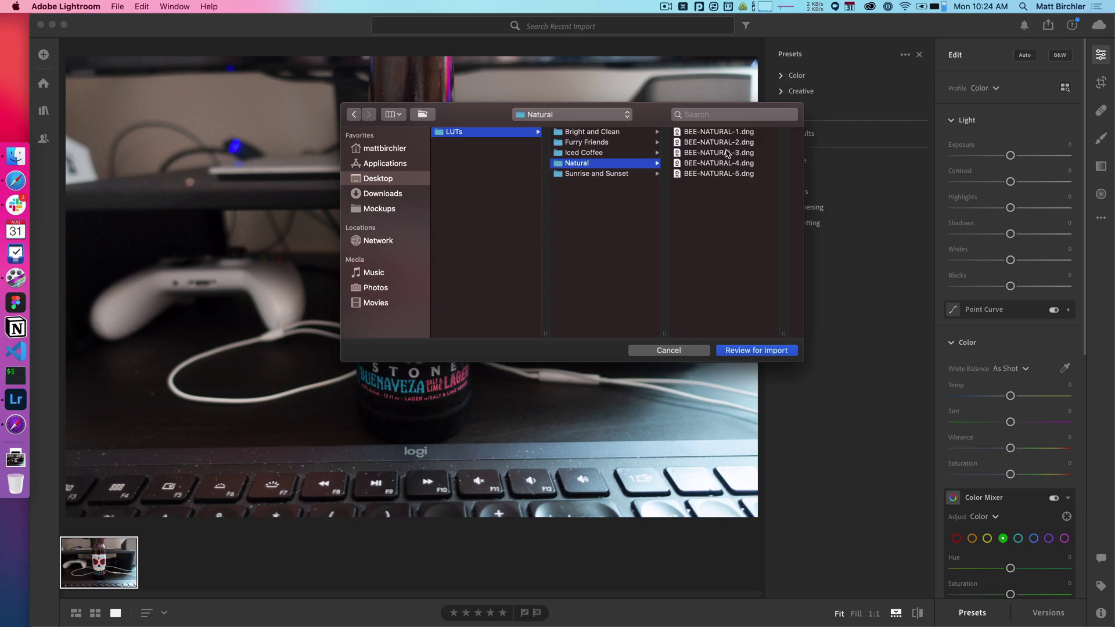
left_click(697, 153)
key("super+a")
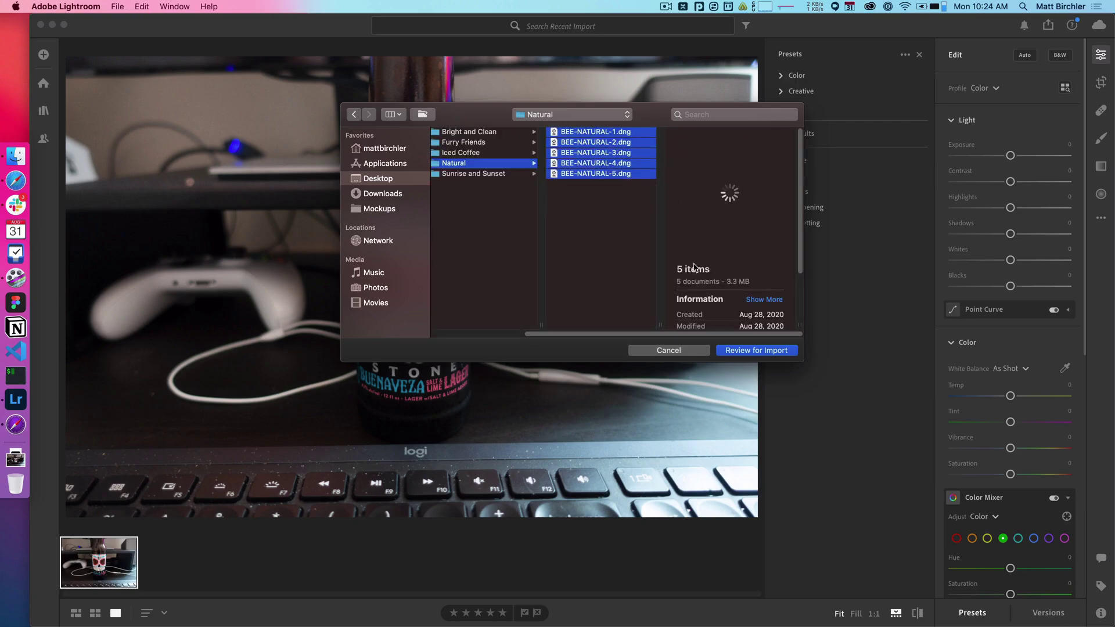
left_click(757, 351)
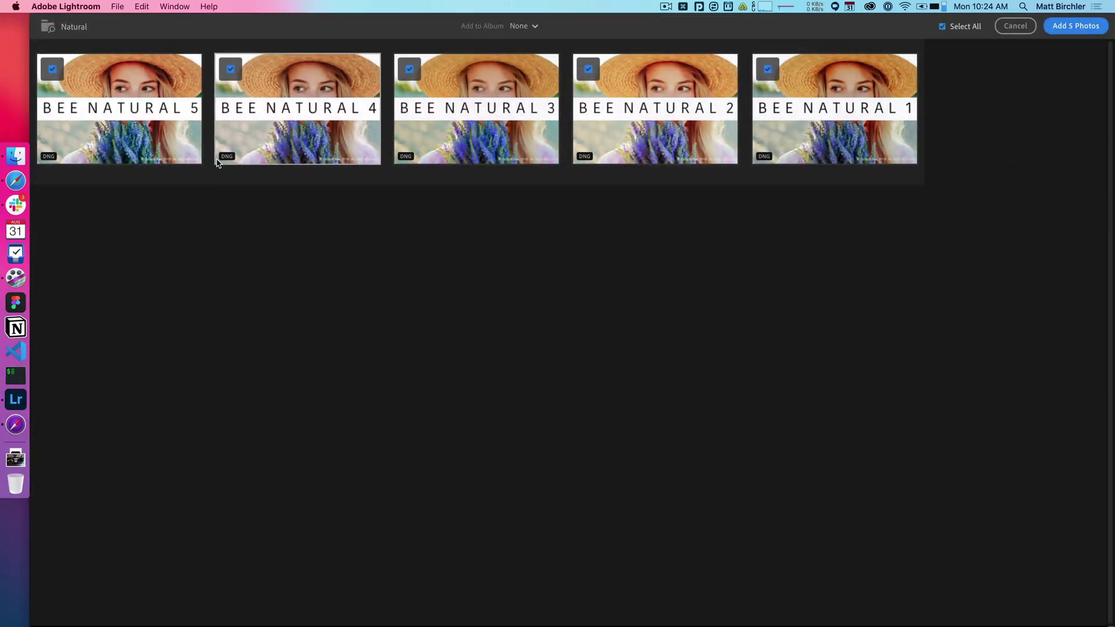
left_click(1075, 26)
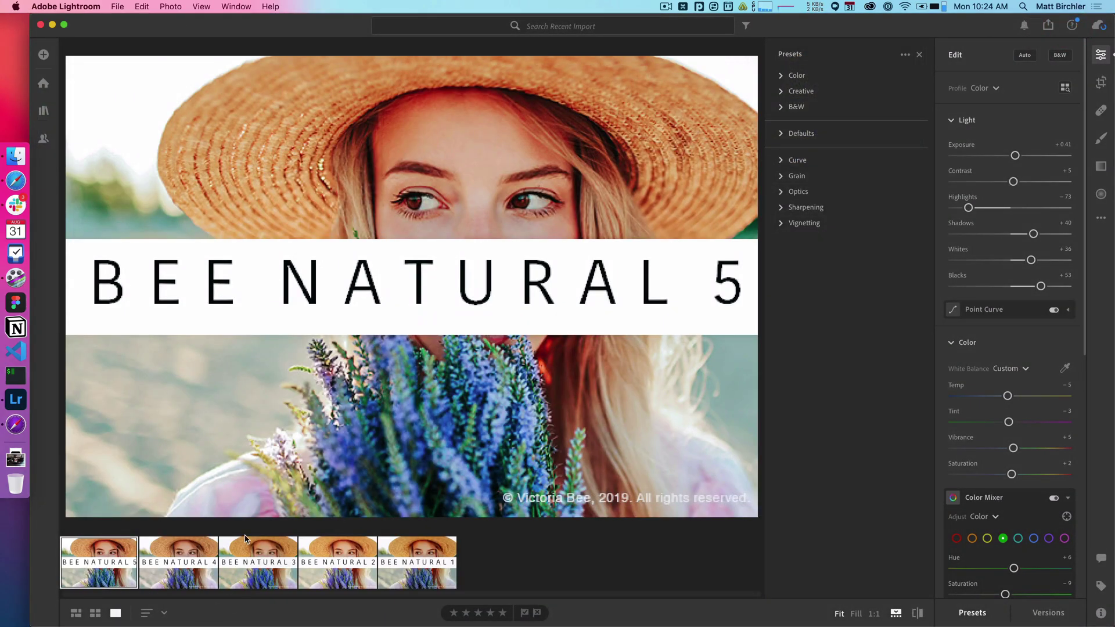
Step: Show All Photos from the My Photos library sections
left_click(44, 110)
left_click(131, 85)
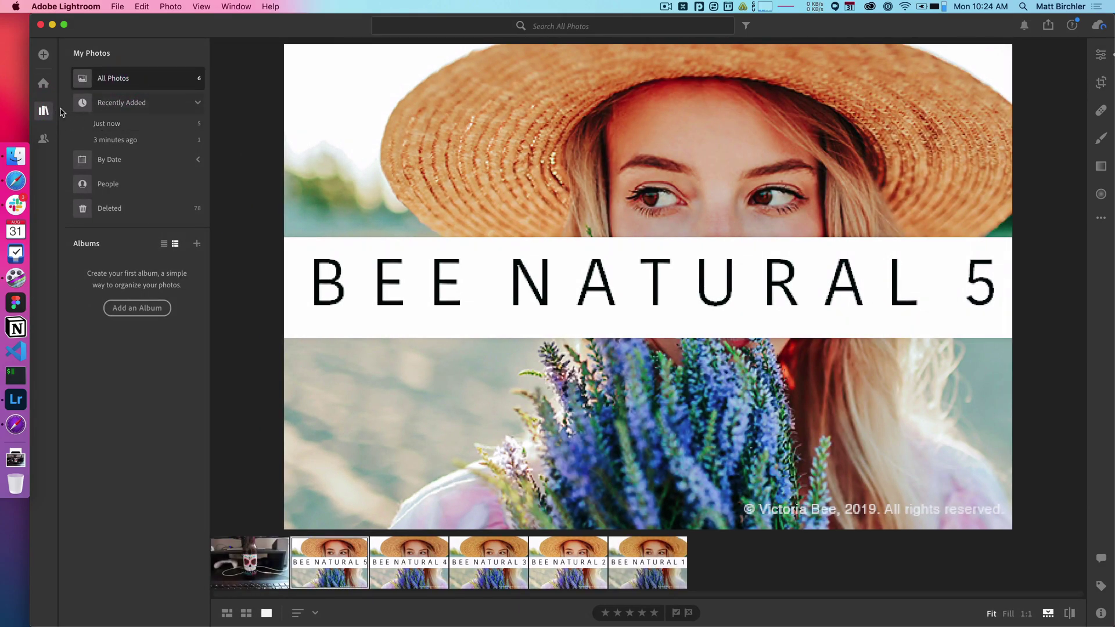
left_click(43, 112)
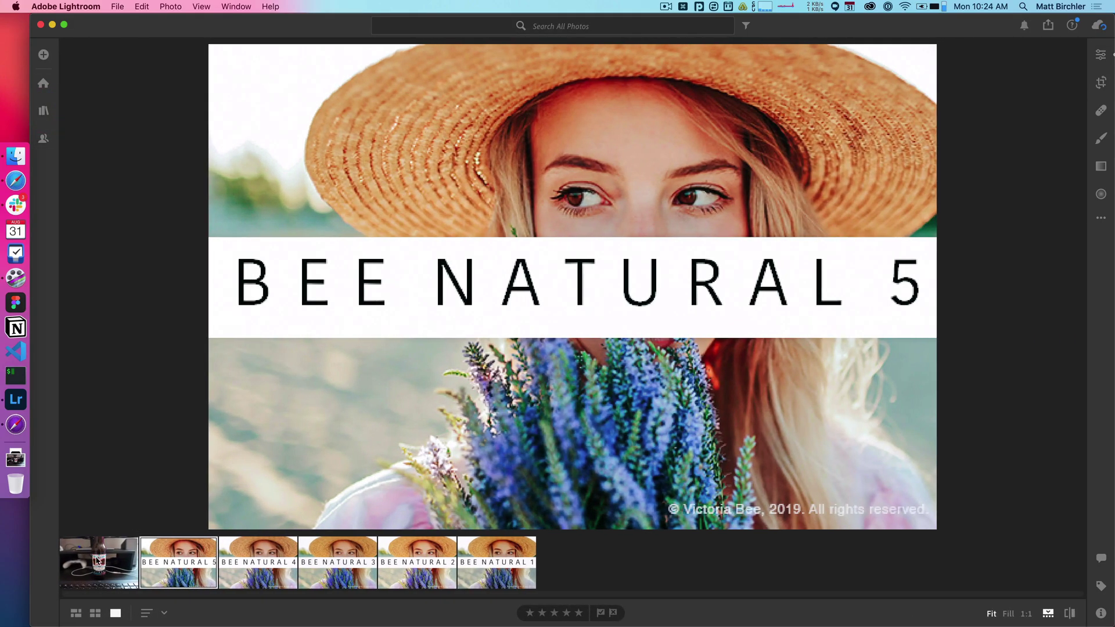
Step: Flip through BEE NATURAL 1–5, then show BEE NATURAL 1's edit settings and the Presets list
left_click(504, 561)
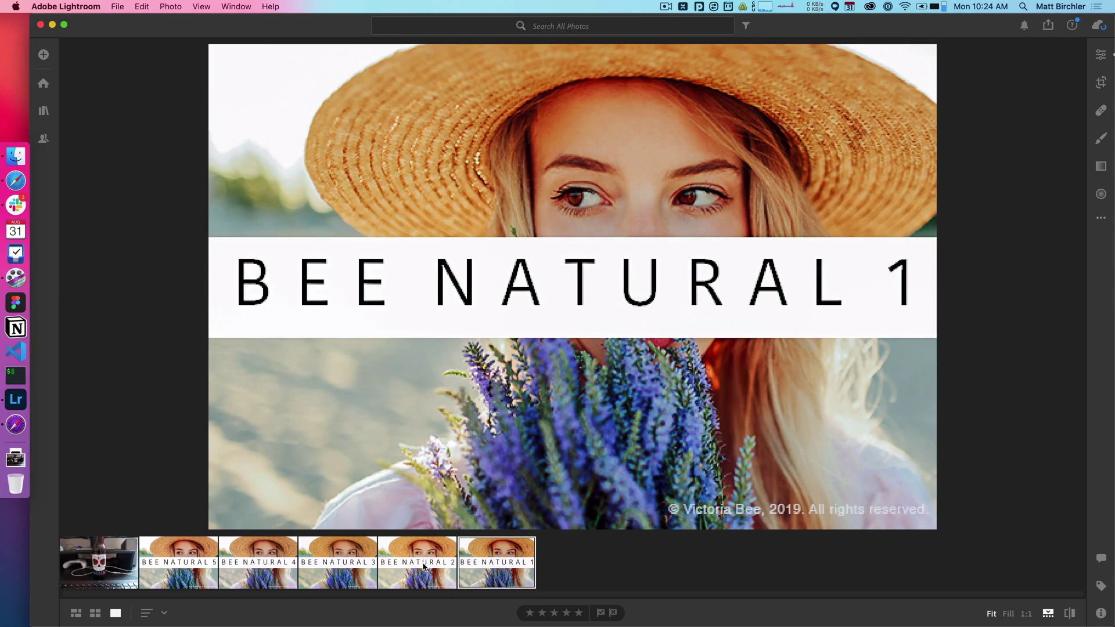
left_click(417, 557)
left_click(338, 558)
left_click(258, 558)
left_click(192, 558)
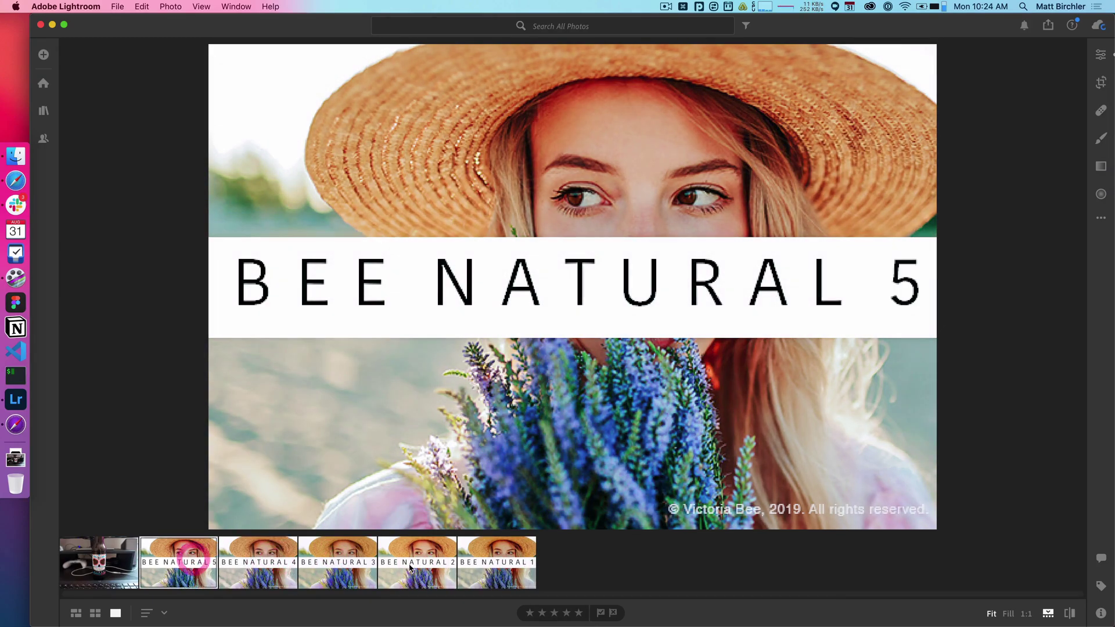
left_click(491, 561)
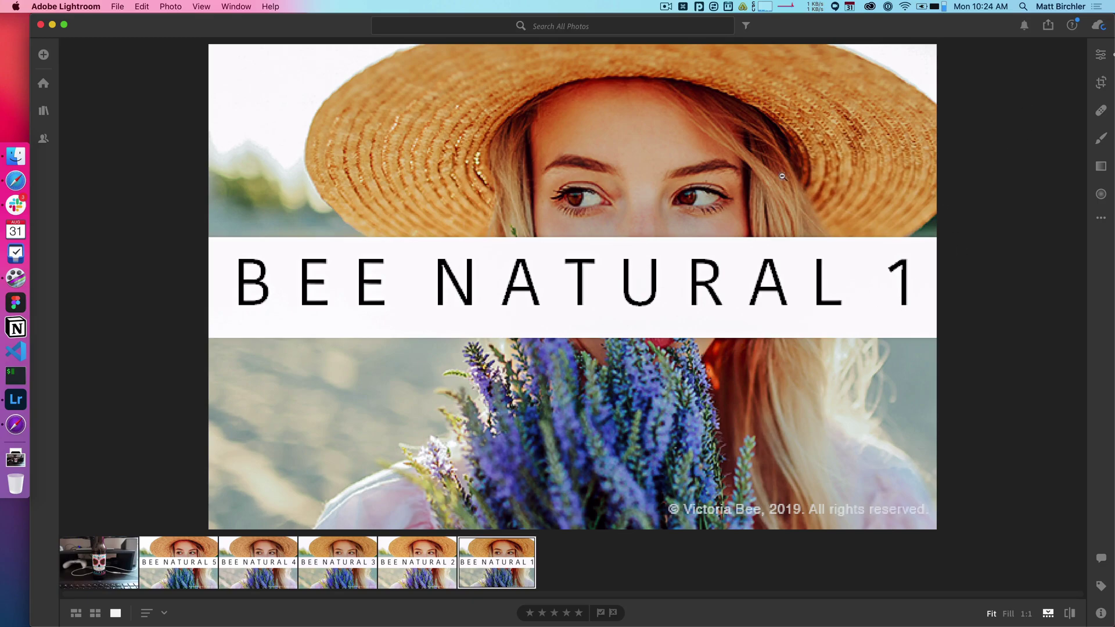
left_click(1100, 54)
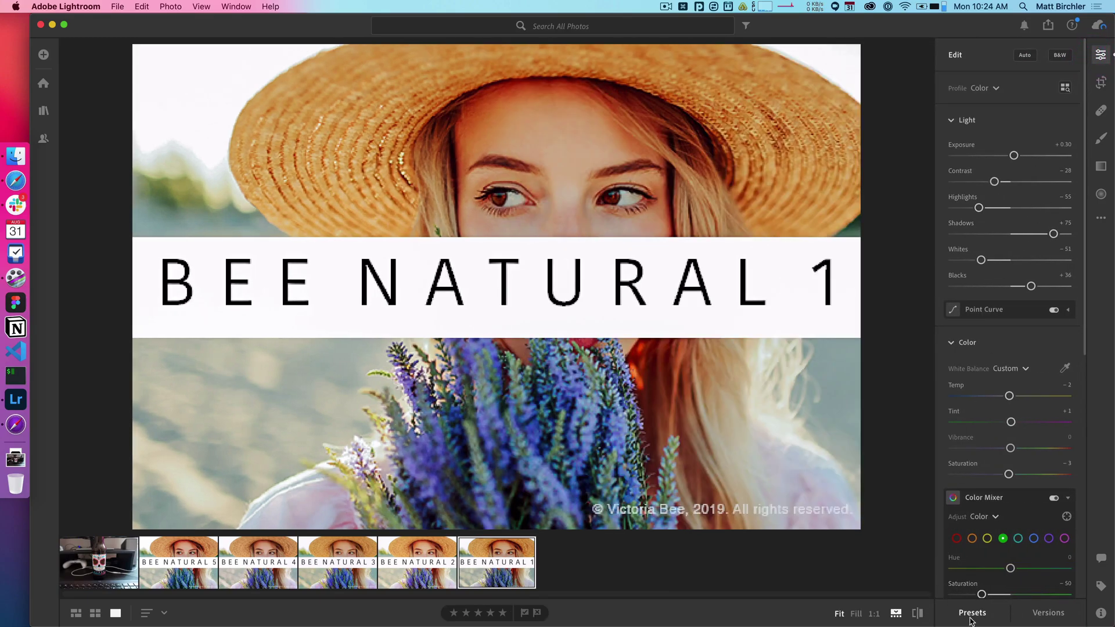
left_click(972, 615)
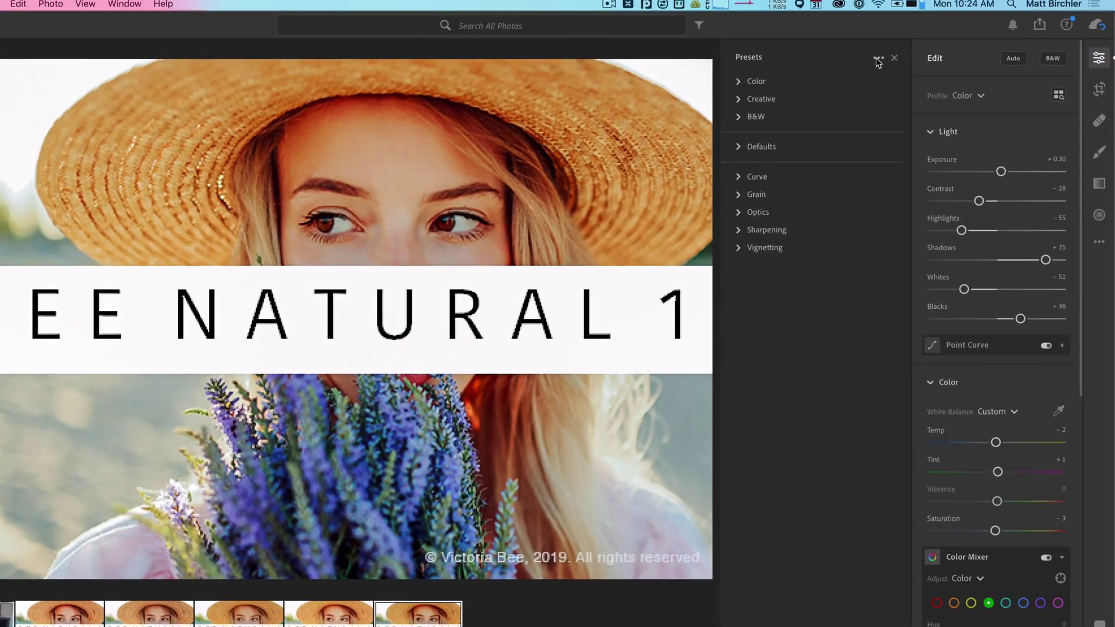
Step: Save the current settings as preset Natural 1 in a new Bee Natural group
left_click(905, 54)
left_click(644, 128)
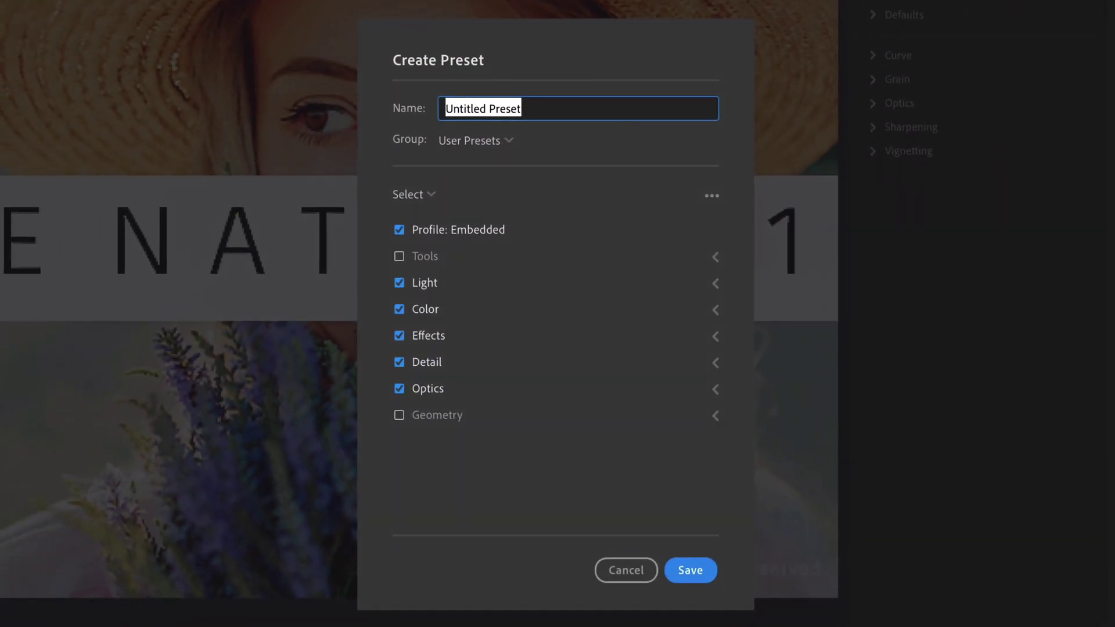
type("Natural 1")
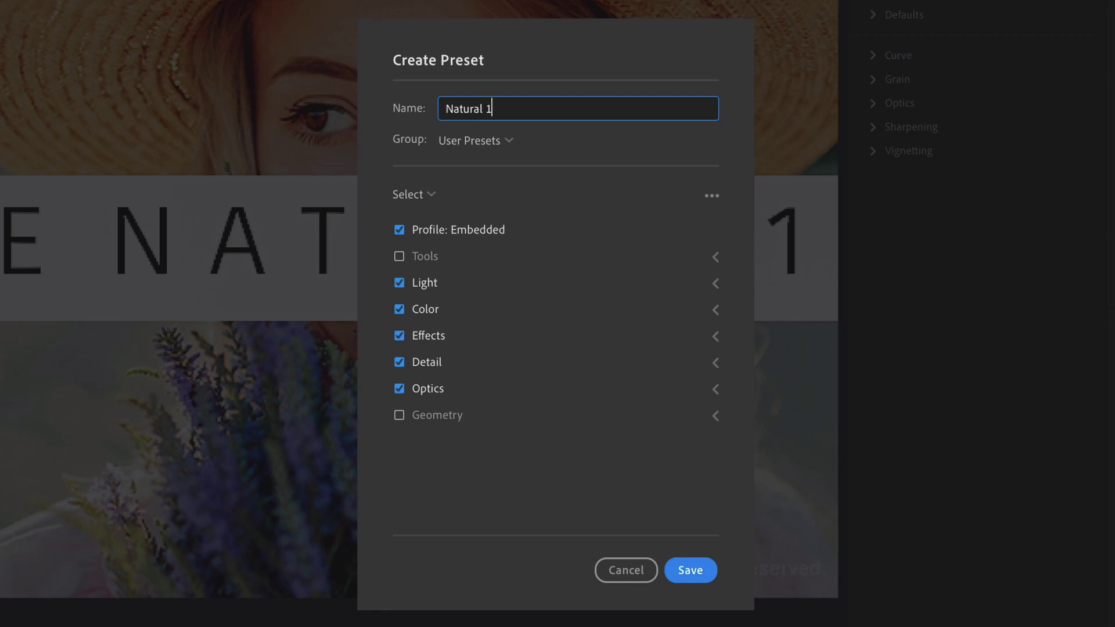
key("shift+Home")
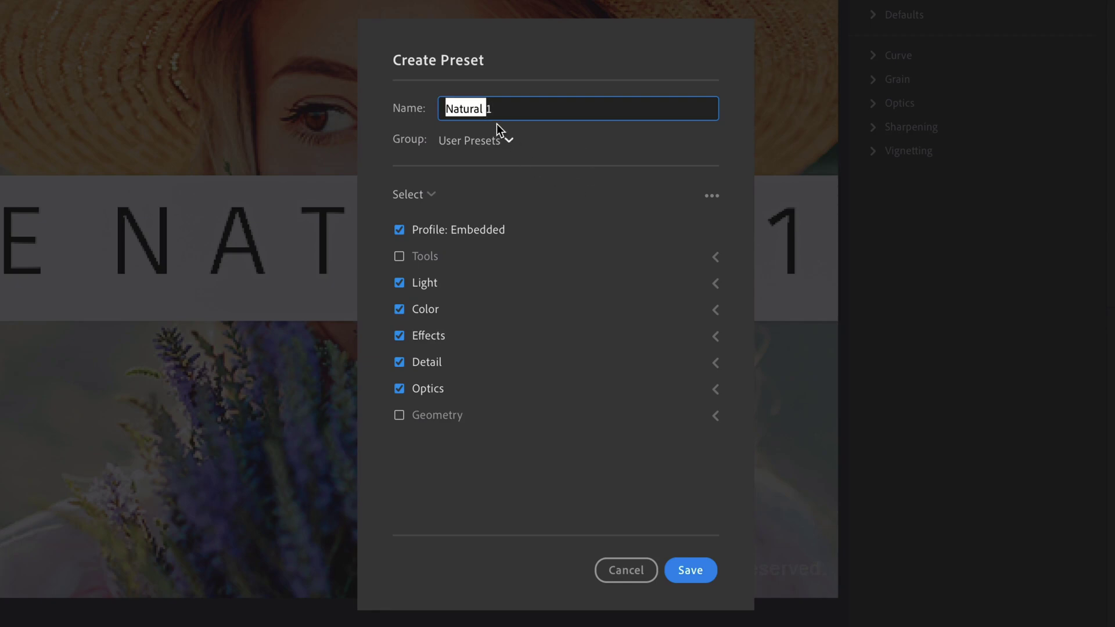
left_click(489, 141)
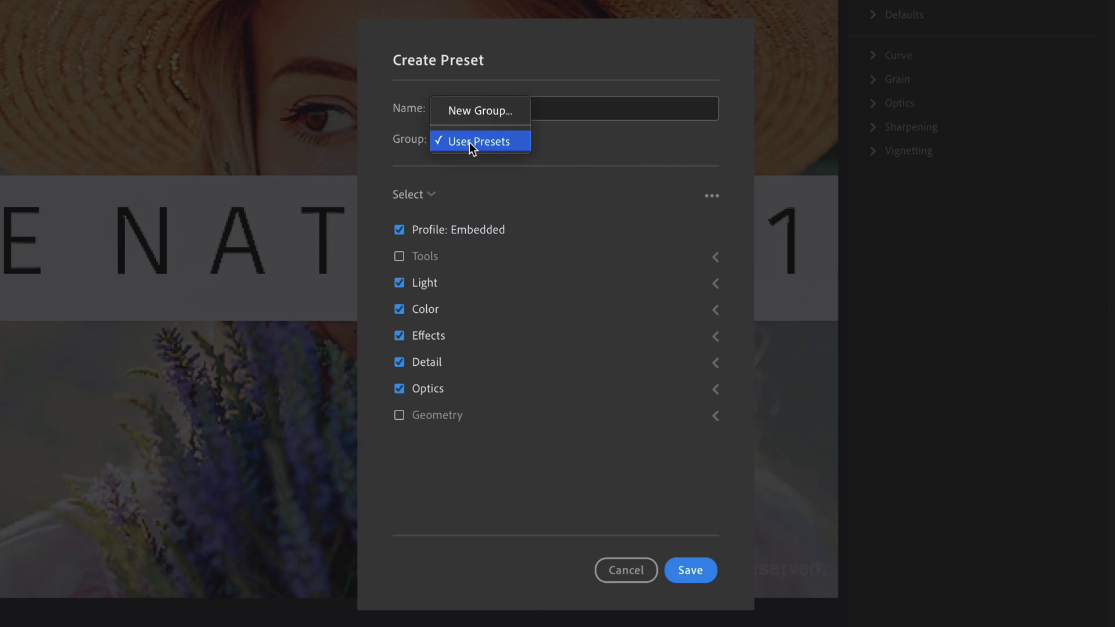
left_click(478, 117)
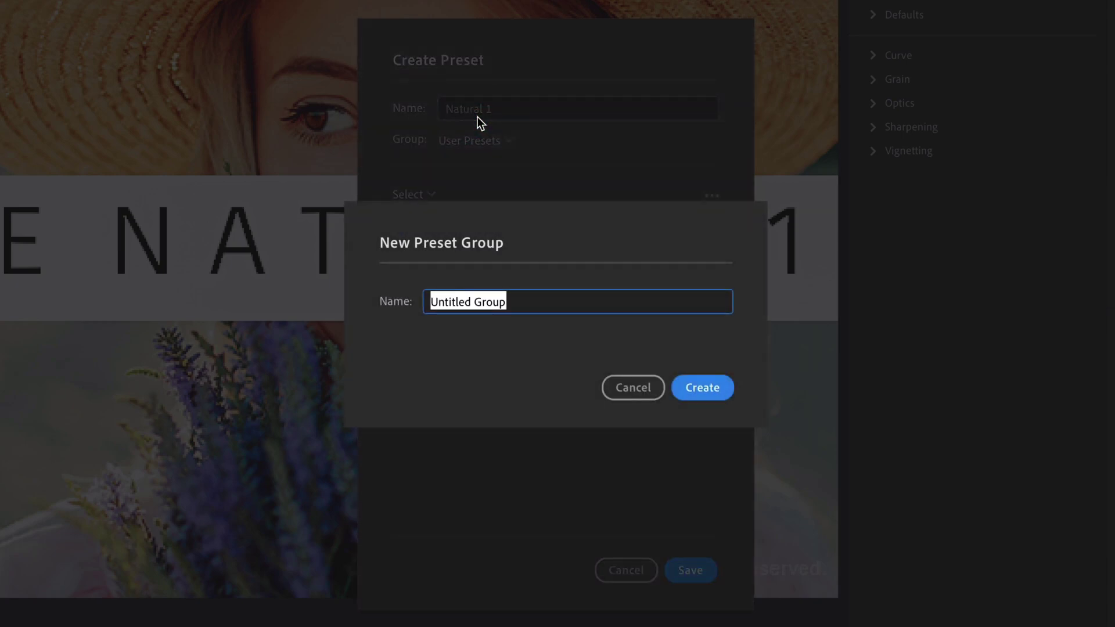
type("Bee Natural")
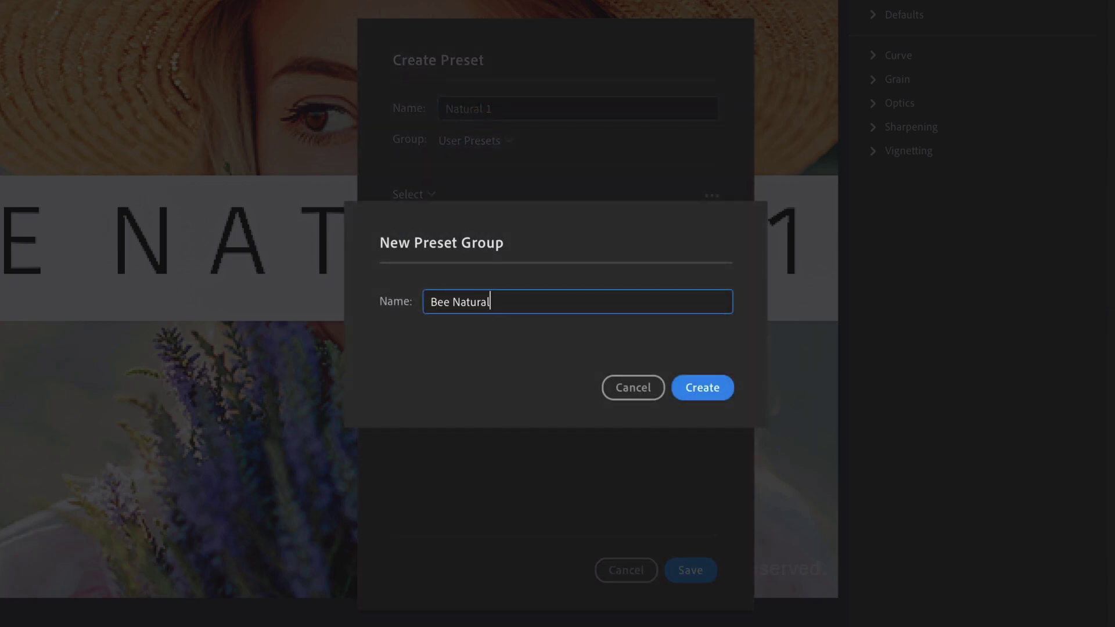
left_click(719, 391)
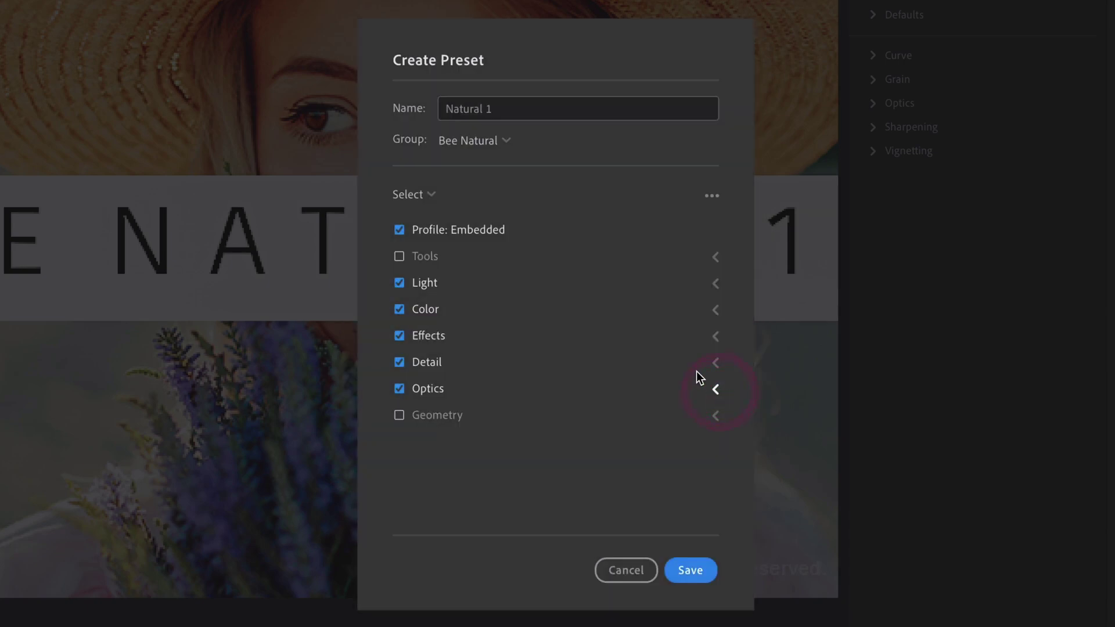
left_click(694, 573)
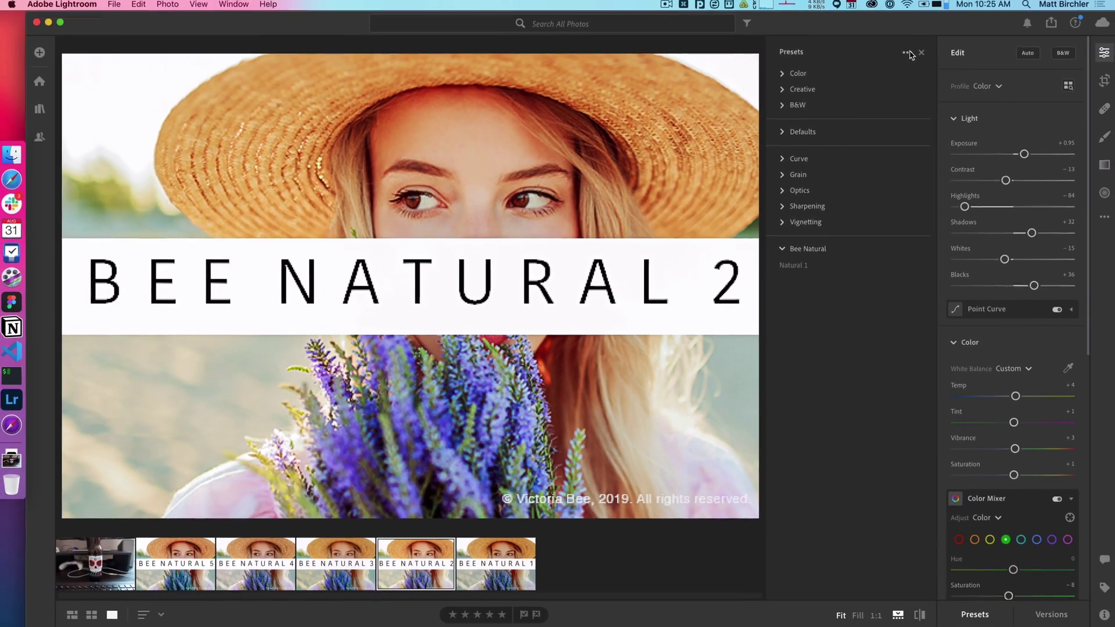
Step: Save a second preset, Natural 2, in Bee Natural and open the BEE NATURAL 3 photo
left_click(906, 53)
left_click(879, 77)
type("Natural 2")
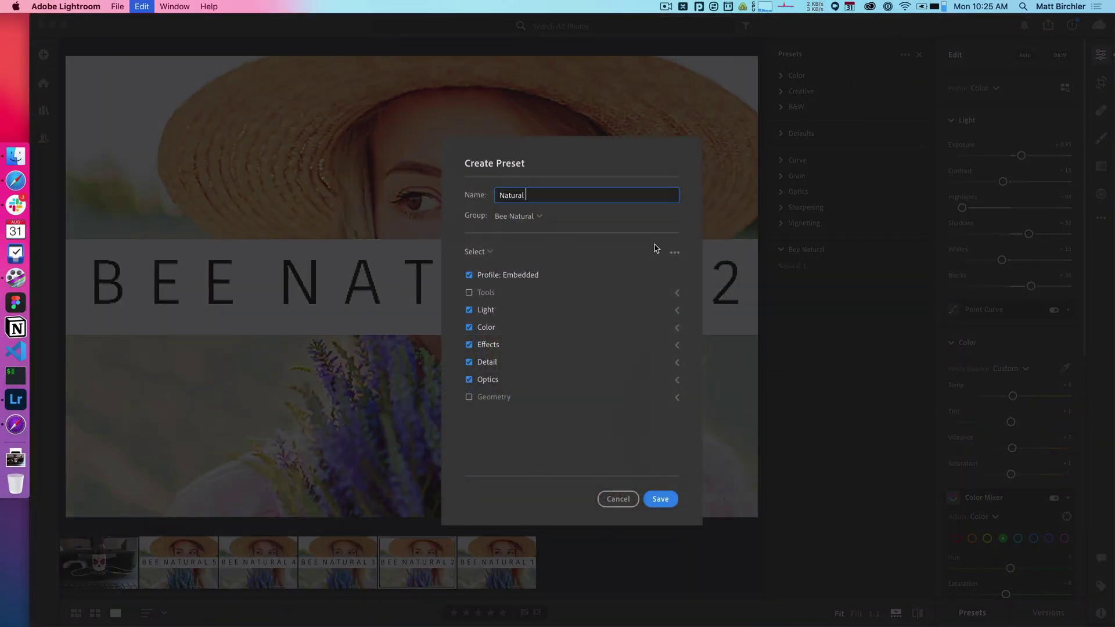
left_click(661, 498)
left_click(322, 569)
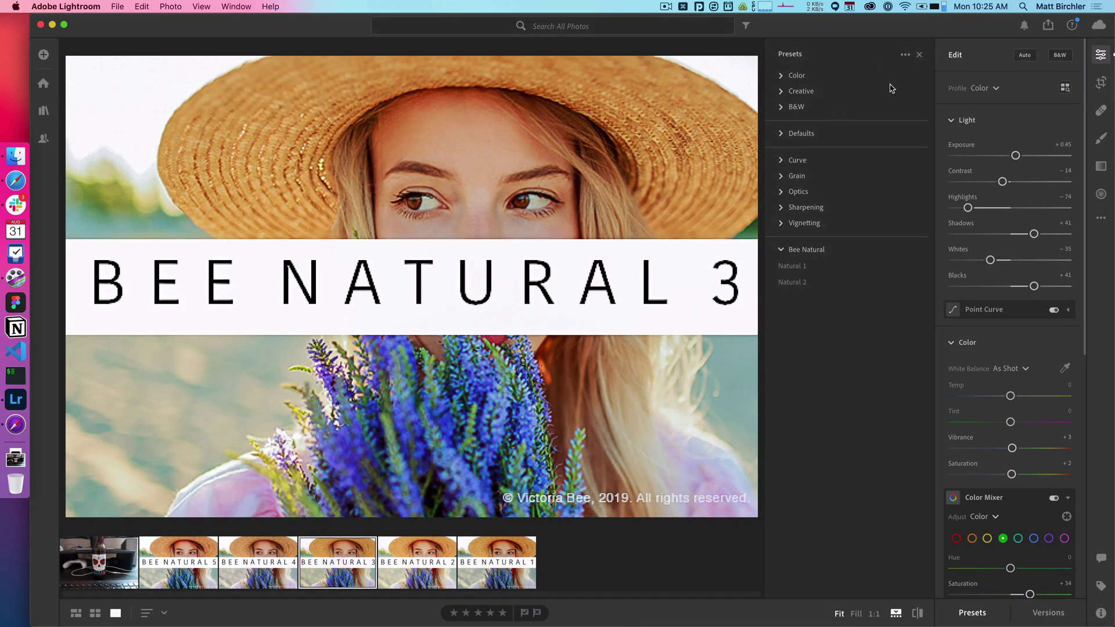
Step: Apply the Natural 1 preset to the bottle photo after briefly trying Natural 2
left_click(91, 570)
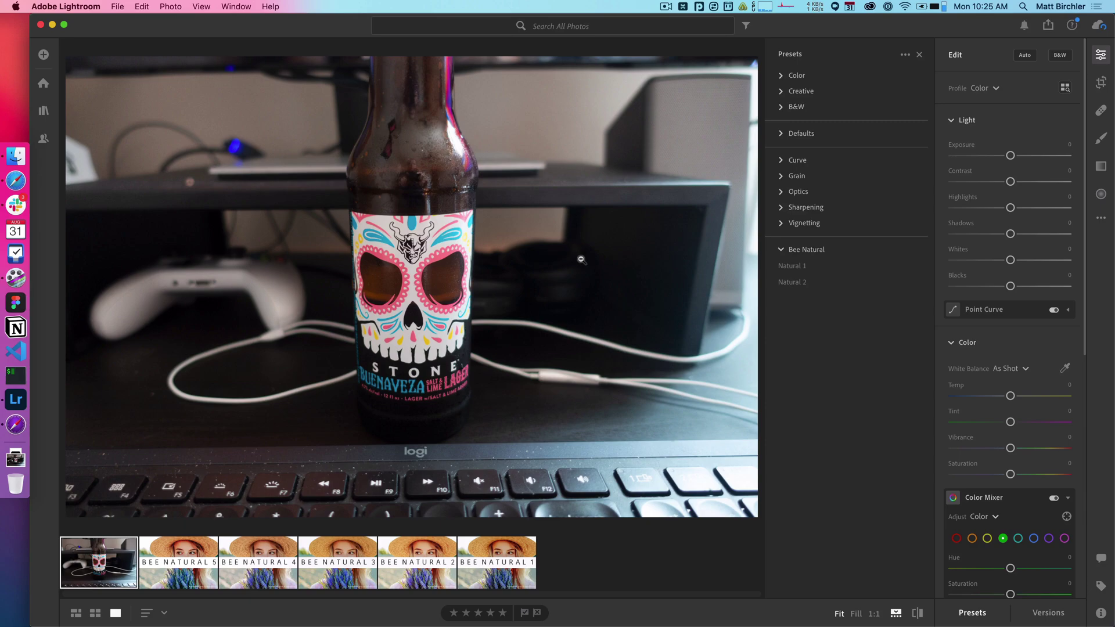
left_click(792, 265)
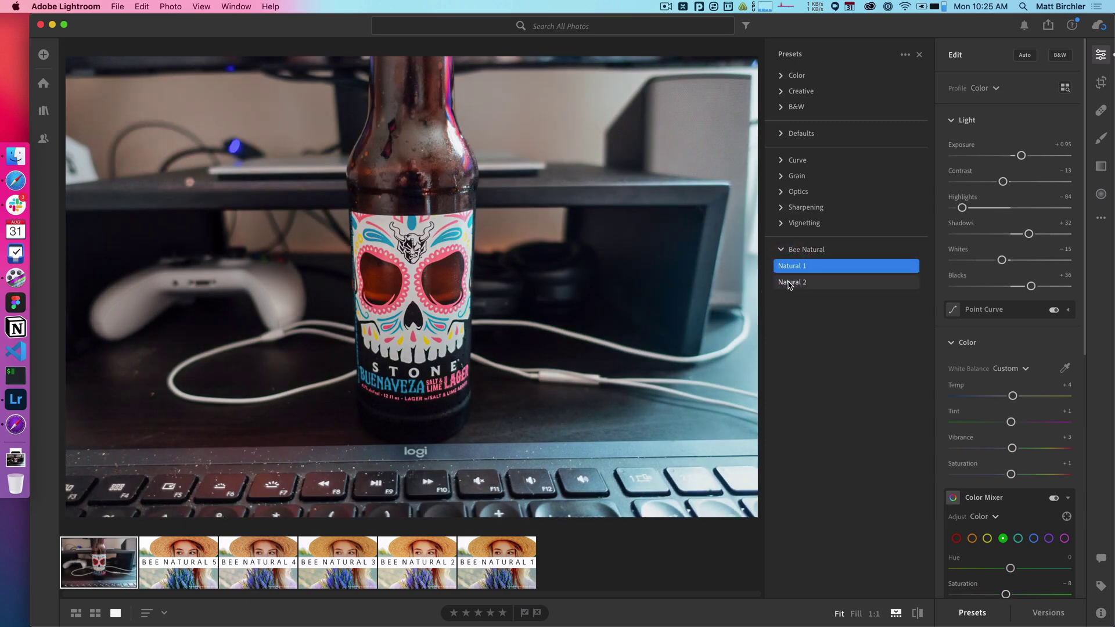
left_click(790, 283)
left_click(791, 267)
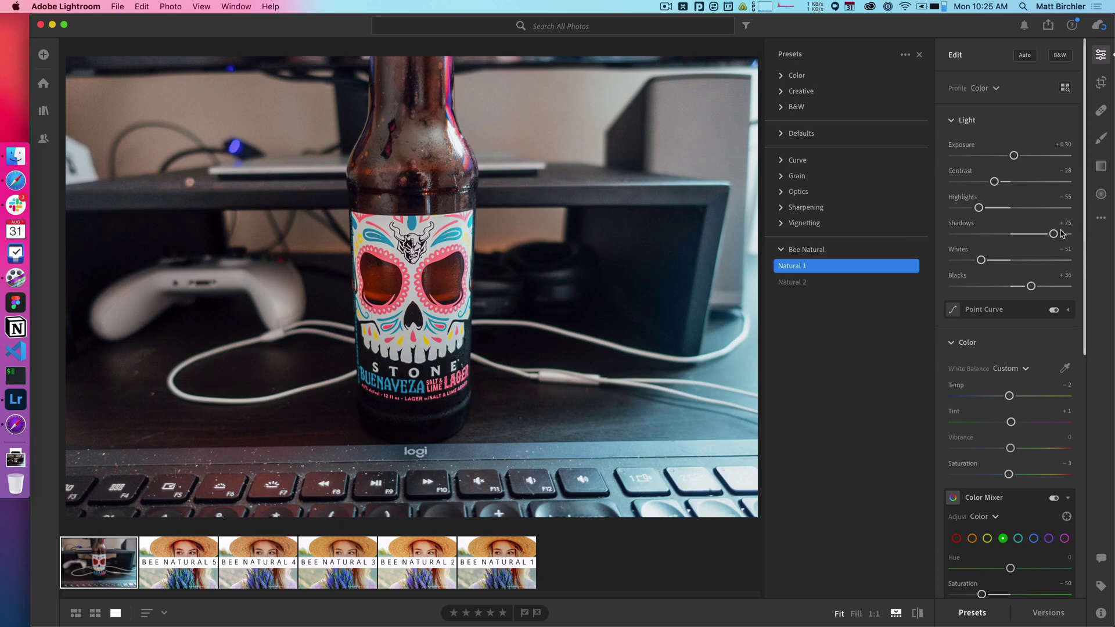
Step: Raise Whites to +27 and Contrast to +24, and pull down Shadows
left_click_drag(980, 260, 1026, 261)
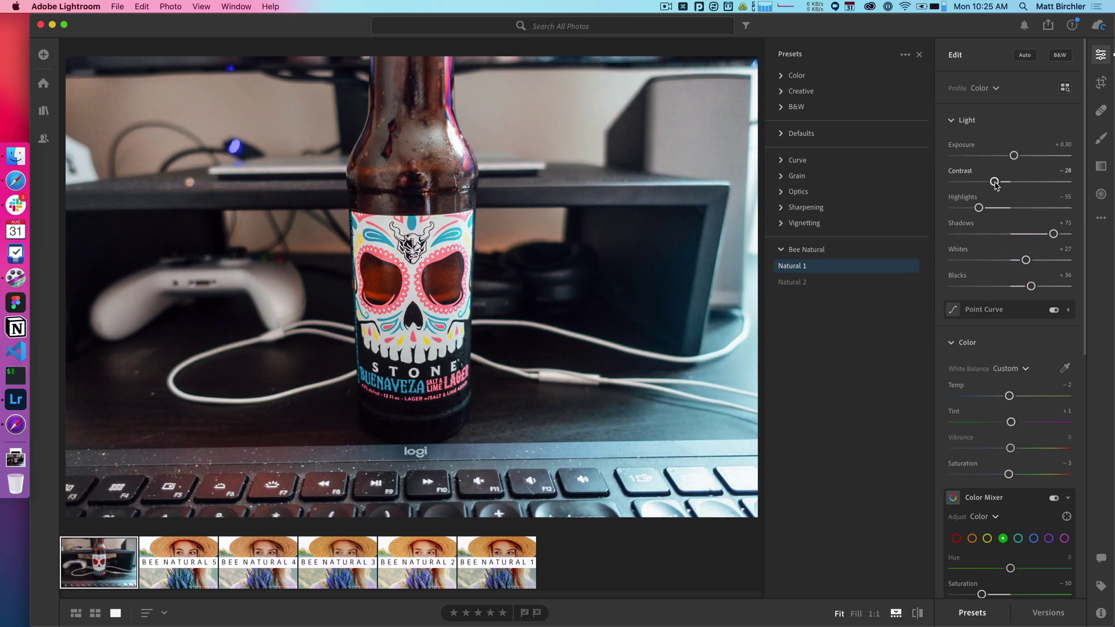
left_click_drag(995, 183, 1024, 185)
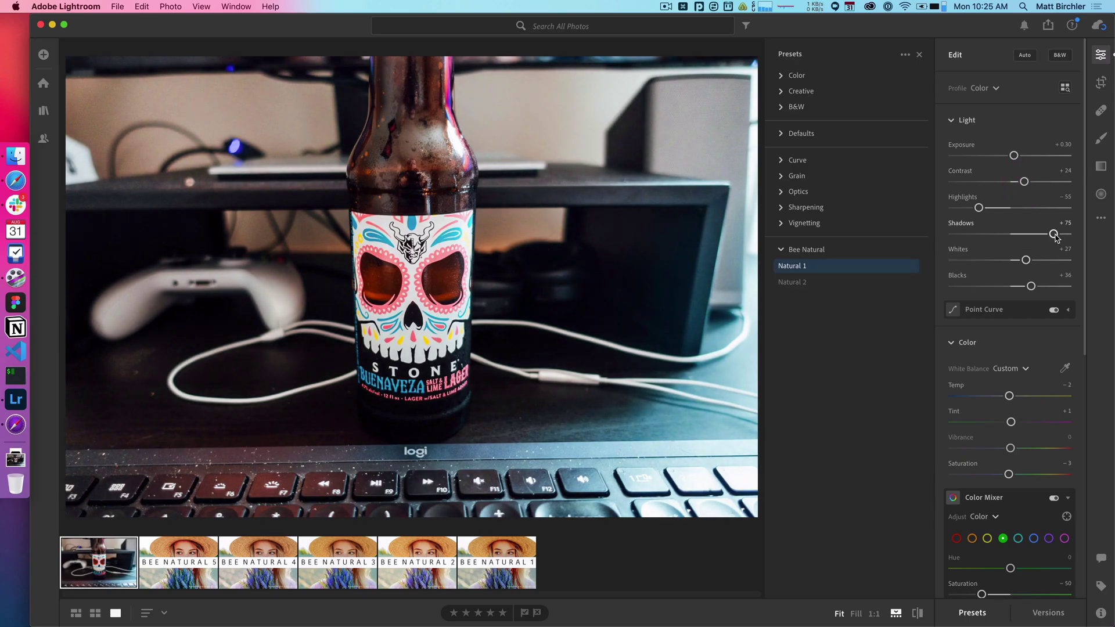
left_click_drag(1055, 236, 1027, 234)
Step: Boost Clarity, compare against the original with backslash, then brighten Highlights
scroll(977, 402, "down", 5)
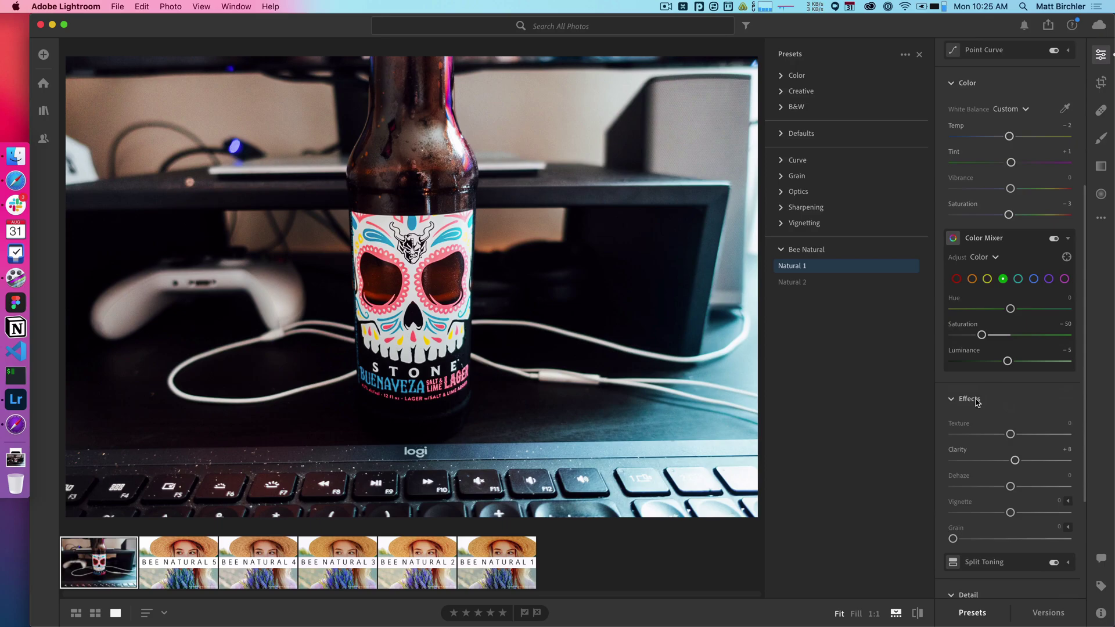
mouse_move(1017, 460)
left_mouse_down()
mouse_move(1102, 459)
mouse_move(914, 457)
mouse_move(1013, 460)
left_mouse_up()
scroll(942, 353, "up", 5)
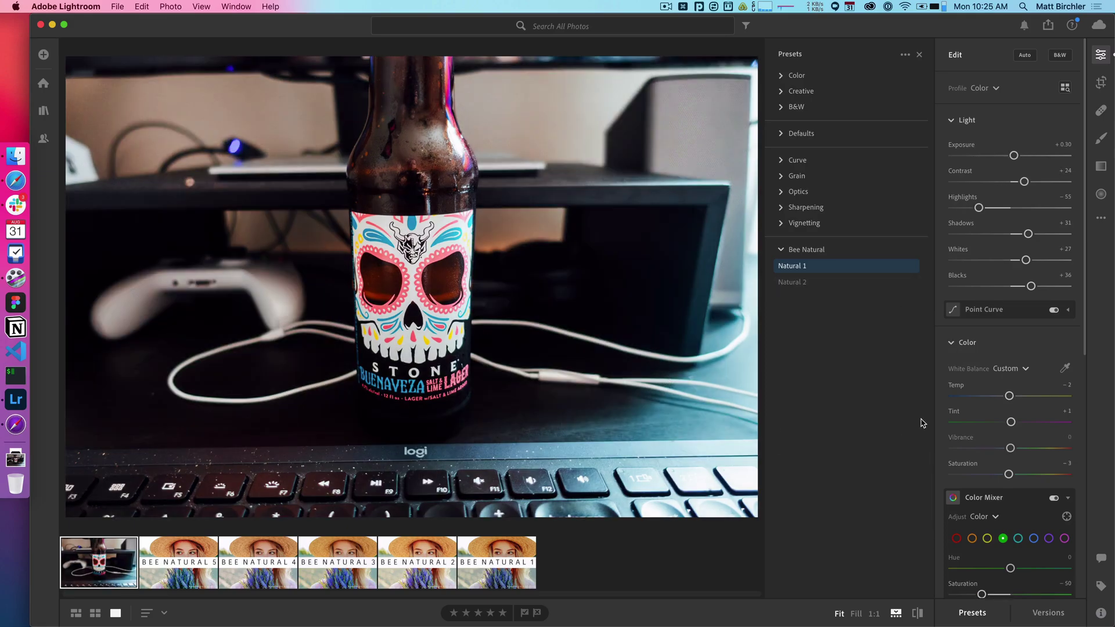
key("backslash")
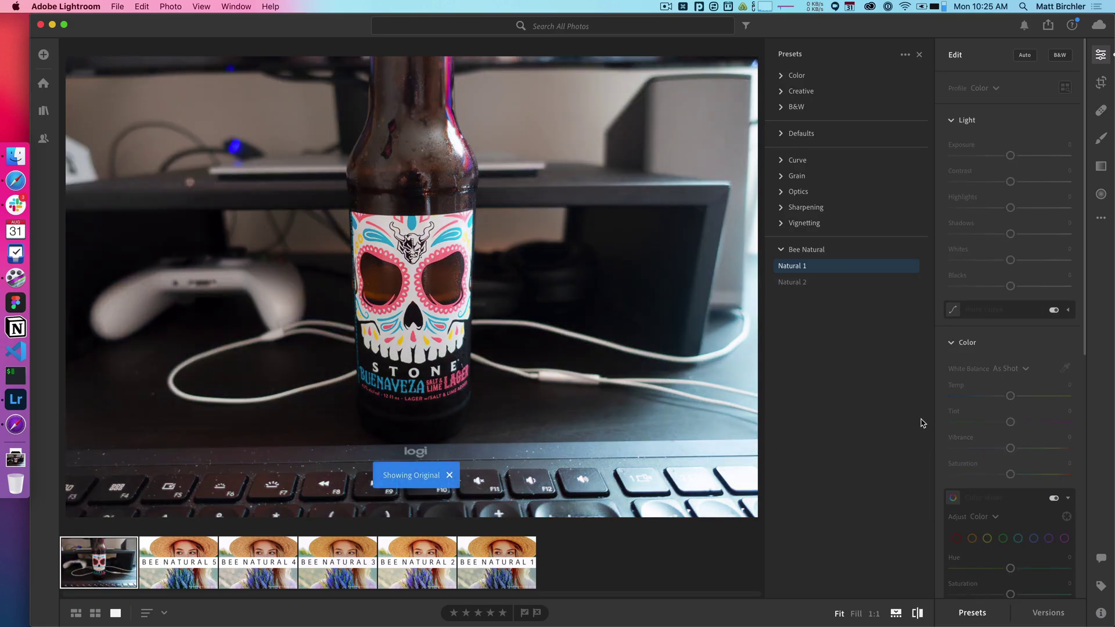
key("backslash")
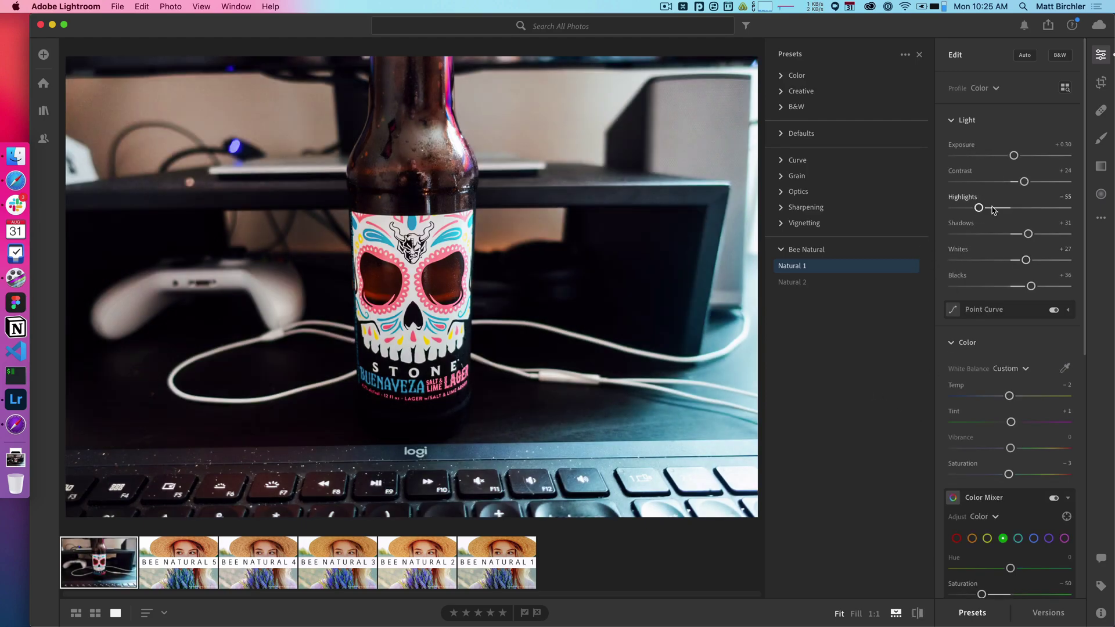
left_click_drag(993, 211, 994, 182)
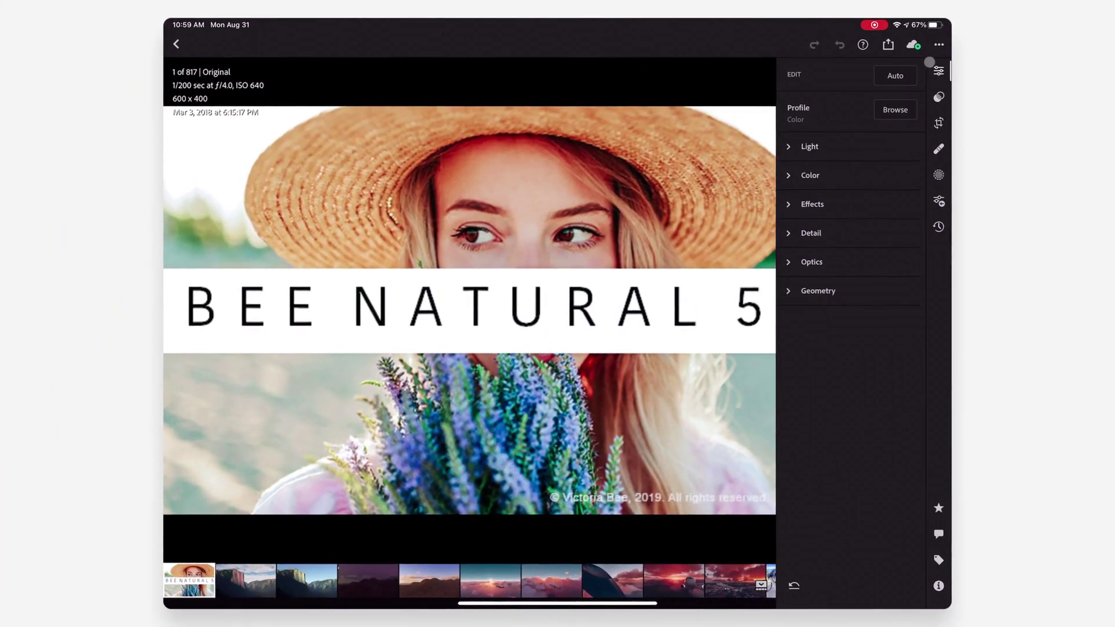
Step: On the iPad, create a new preset named Natural 5 in the Natural group
left_click(937, 46)
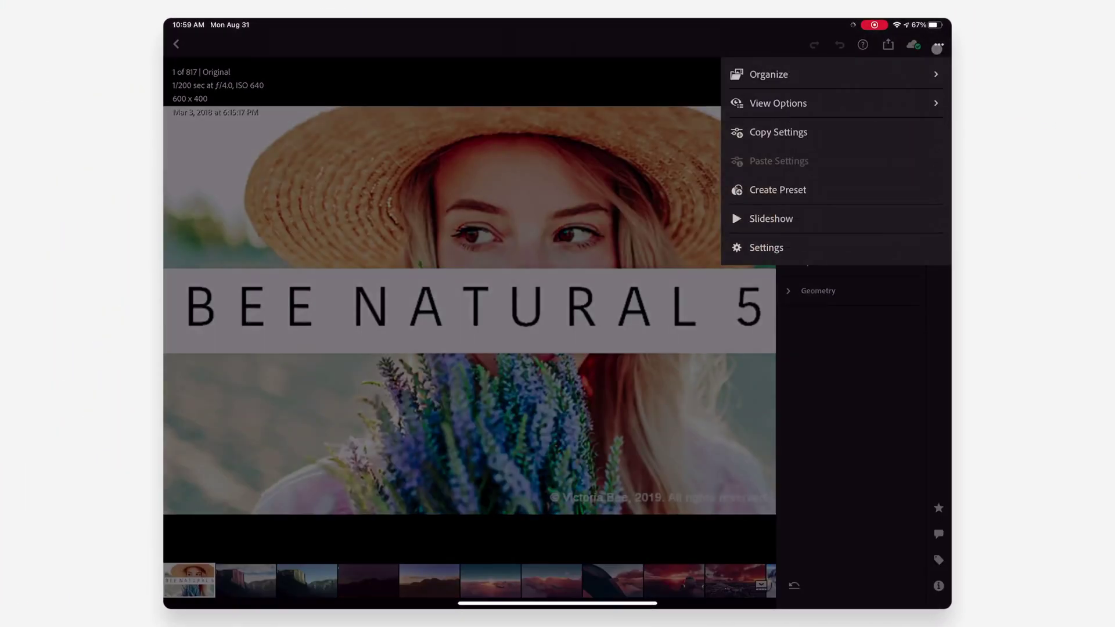
left_click(824, 189)
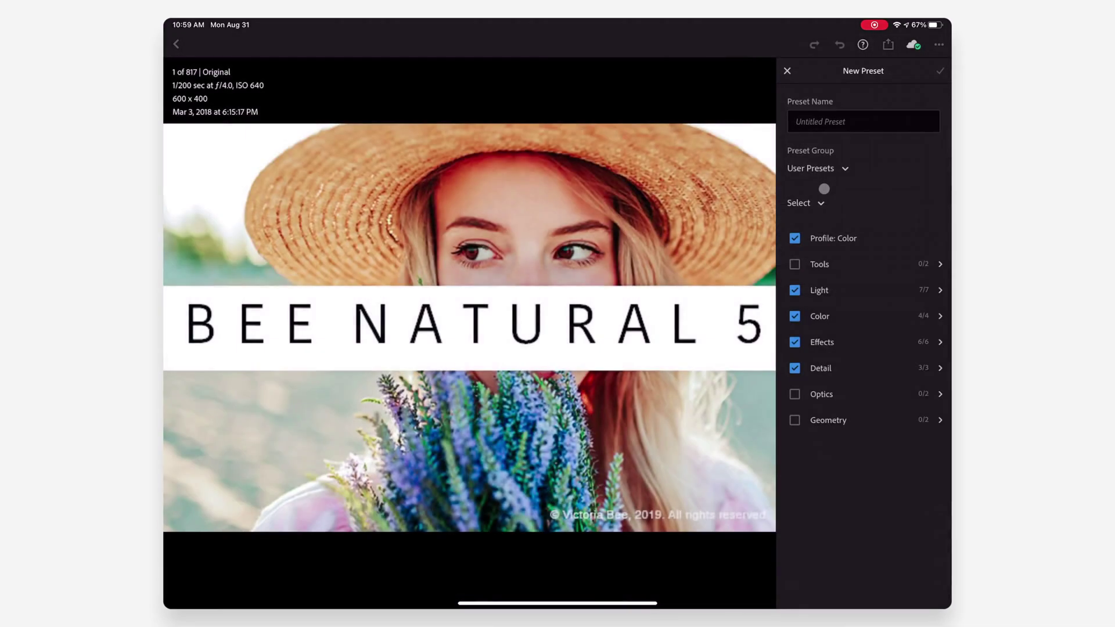
left_click(830, 120)
type("Natural 5")
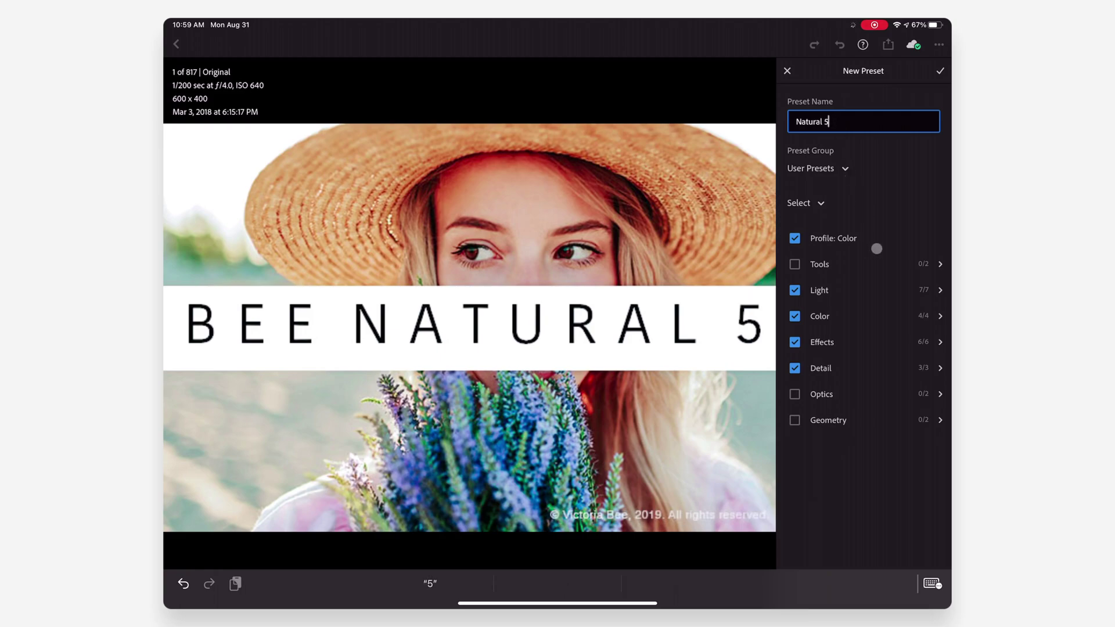
left_click(842, 172)
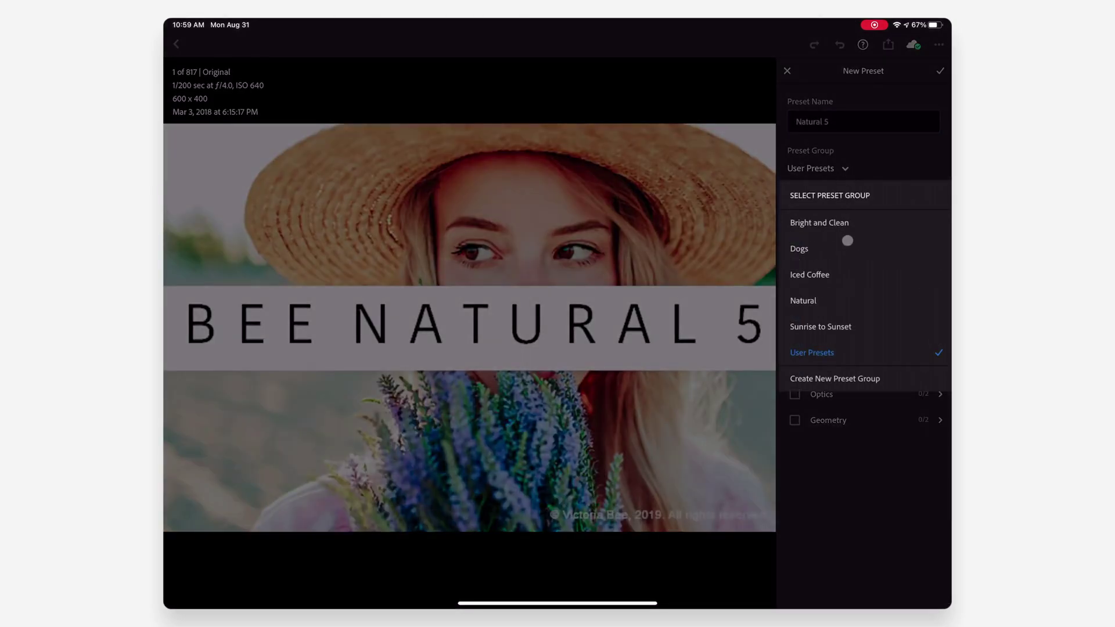
left_click(844, 291)
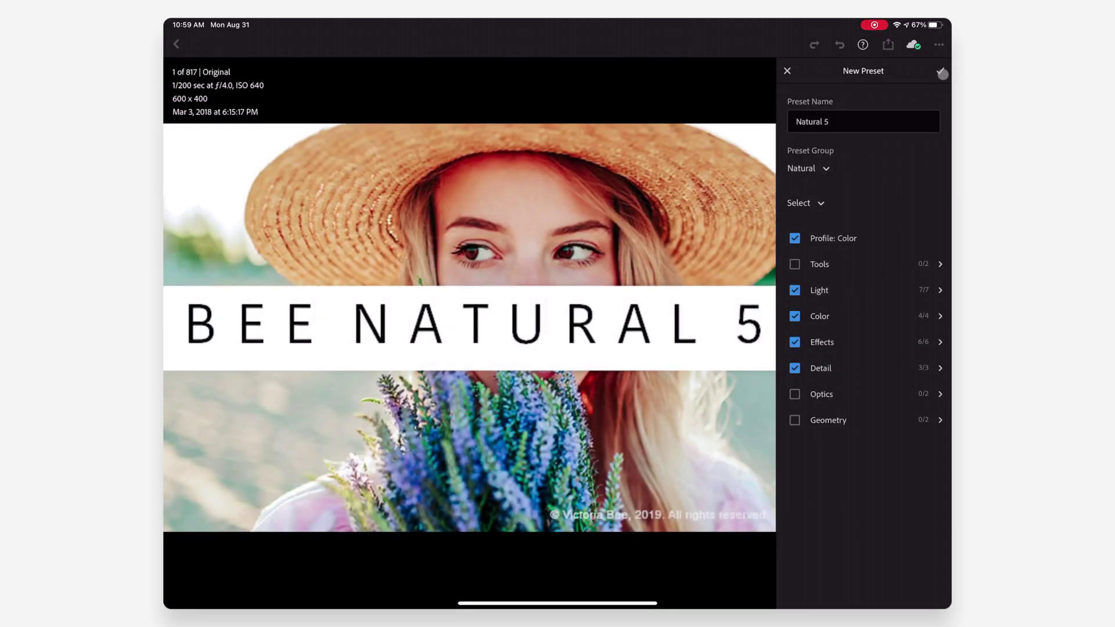